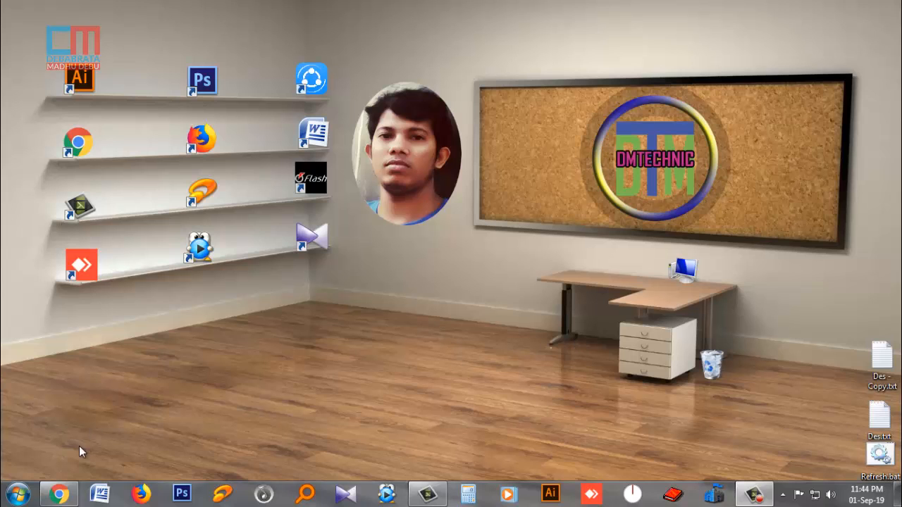
# - Restore the Google Chrome window from the taskbar, showing a New Tab page
pyautogui.click(59, 494)
# - Search for 'national university', open nu.ac.bd, then go to its online admission site
pyautogui.click(364, 278)
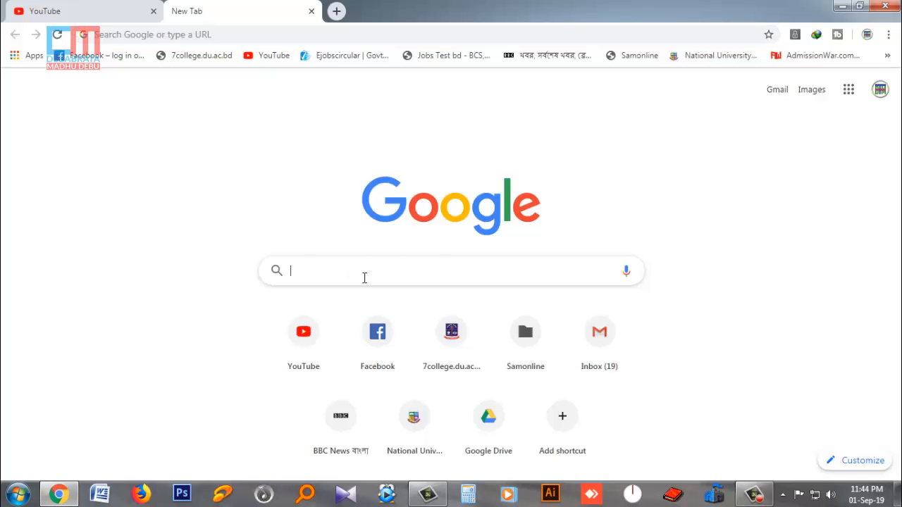
pyautogui.write('n')
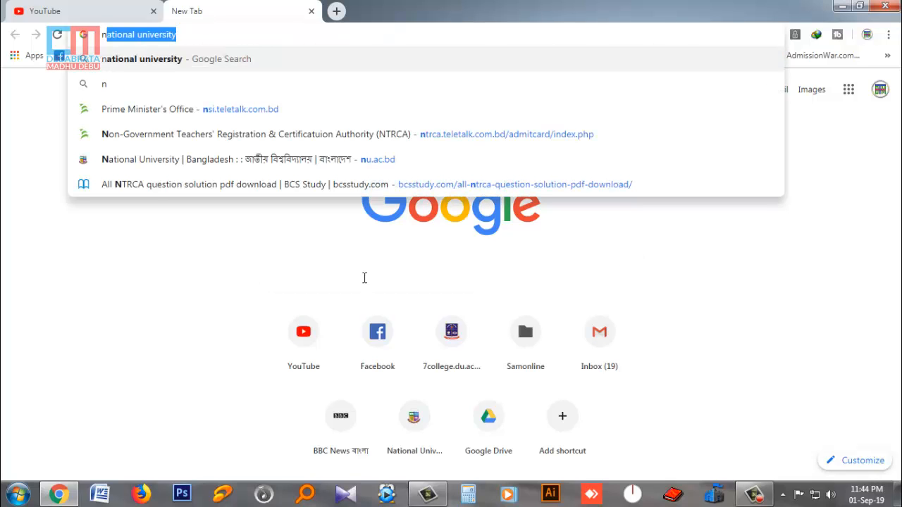
pyautogui.press('Return')
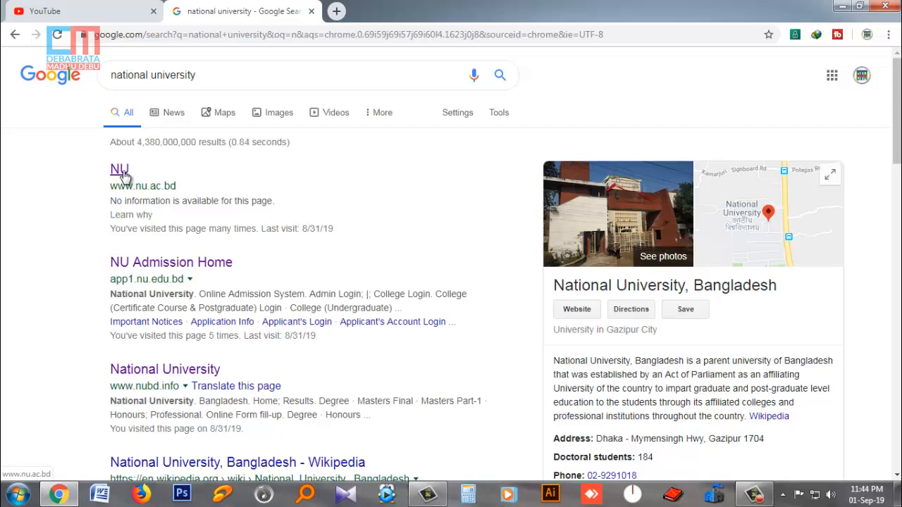
pyautogui.click(120, 170)
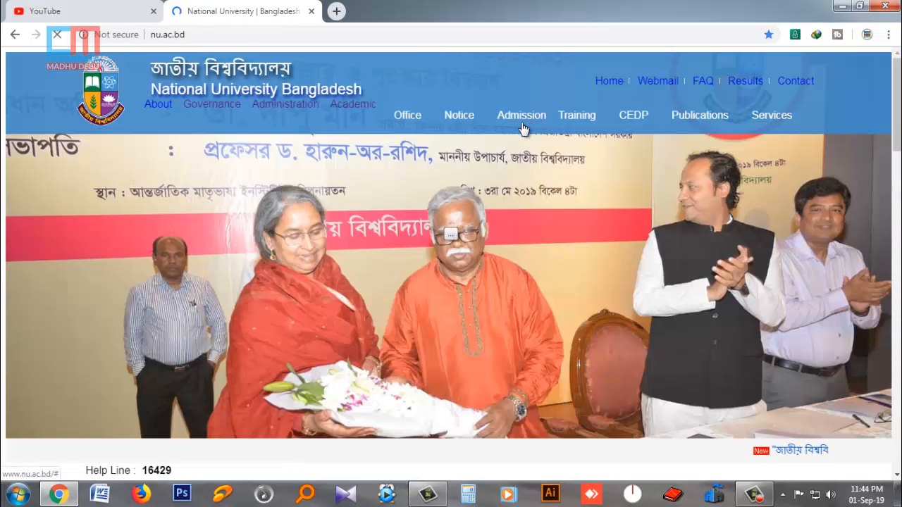
pyautogui.moveTo(514, 121)
pyautogui.click(573, 110)
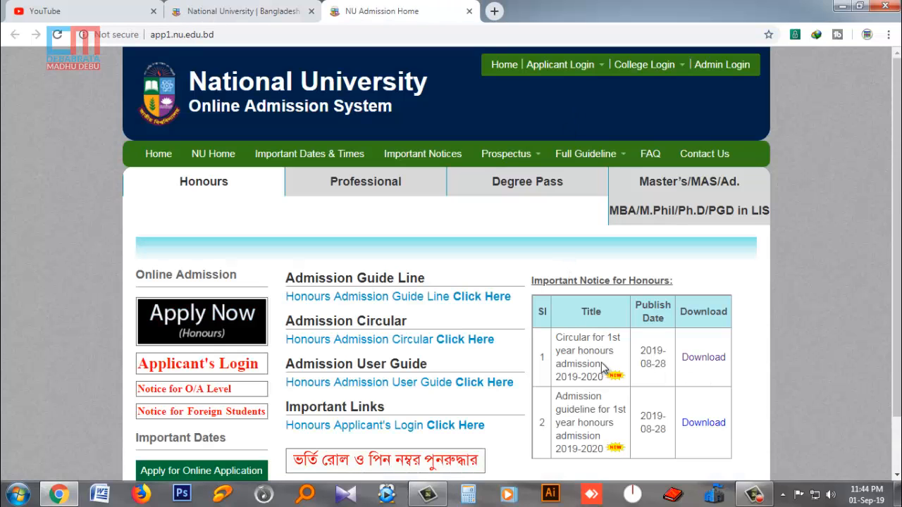
# - Open the 2019-2020 honours circular PDF and scroll through its eligibility rules and schedule
pyautogui.click(699, 358)
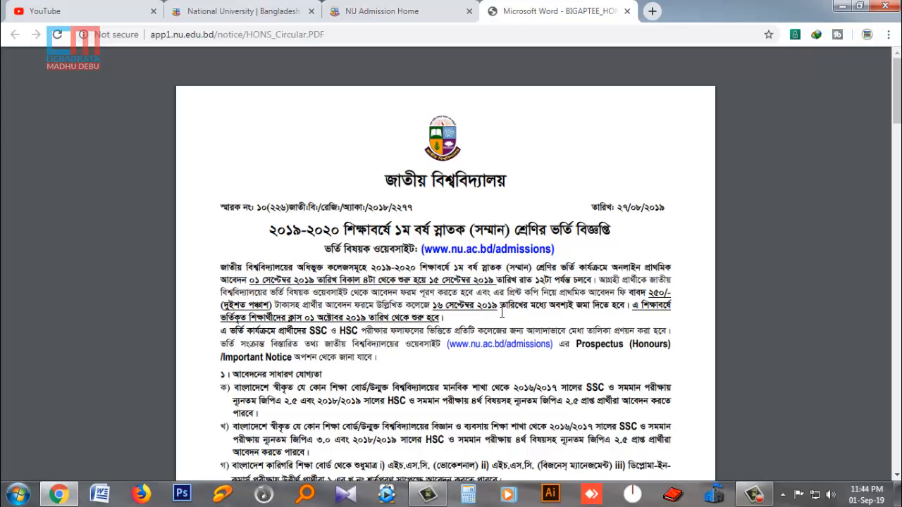
pyautogui.scroll(-3, 502, 313)
pyautogui.scroll(1, 501, 313)
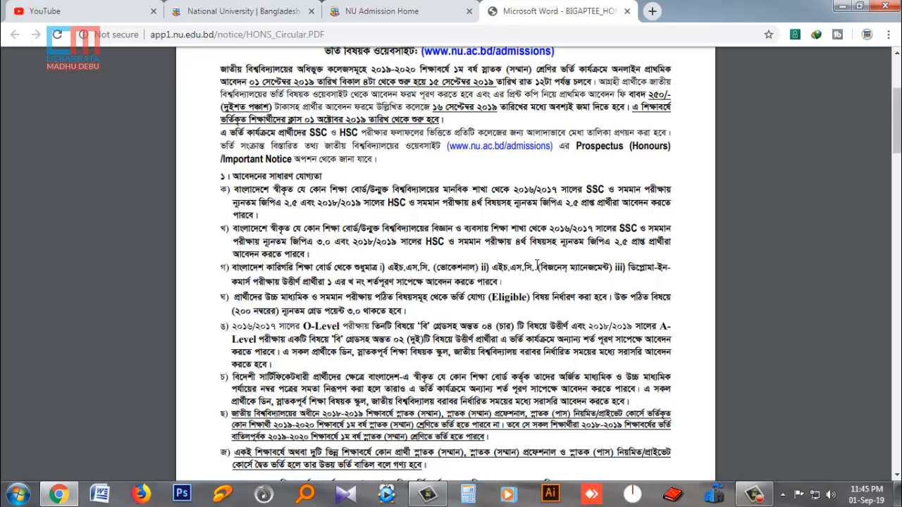
pyautogui.scroll(-5, 536, 267)
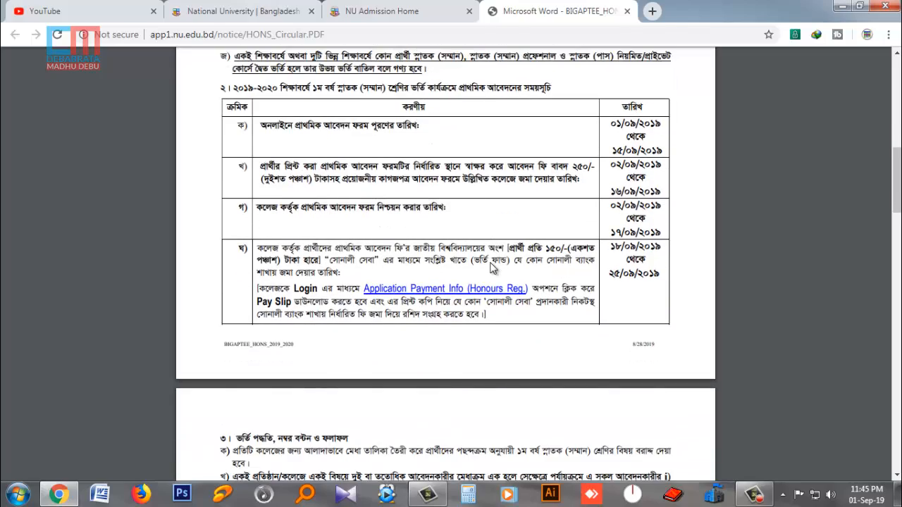
pyautogui.scroll(-5, 493, 268)
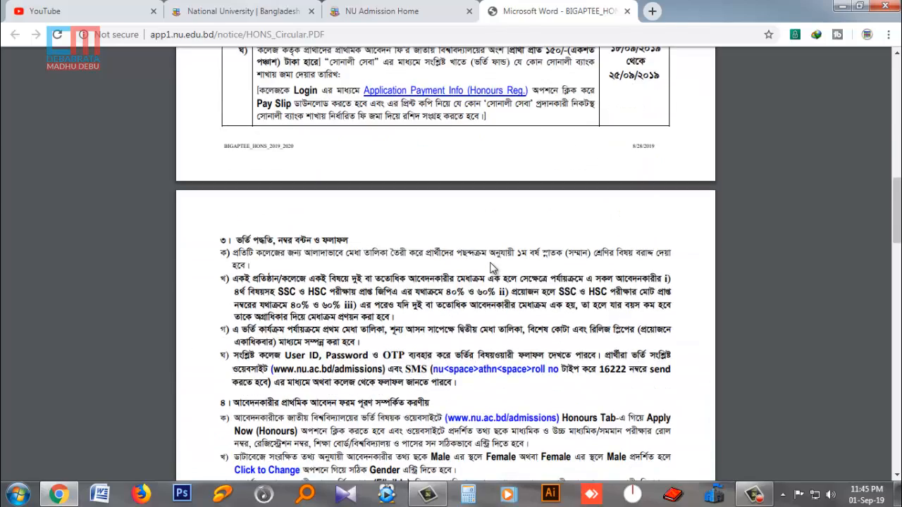
pyautogui.scroll(-2, 493, 268)
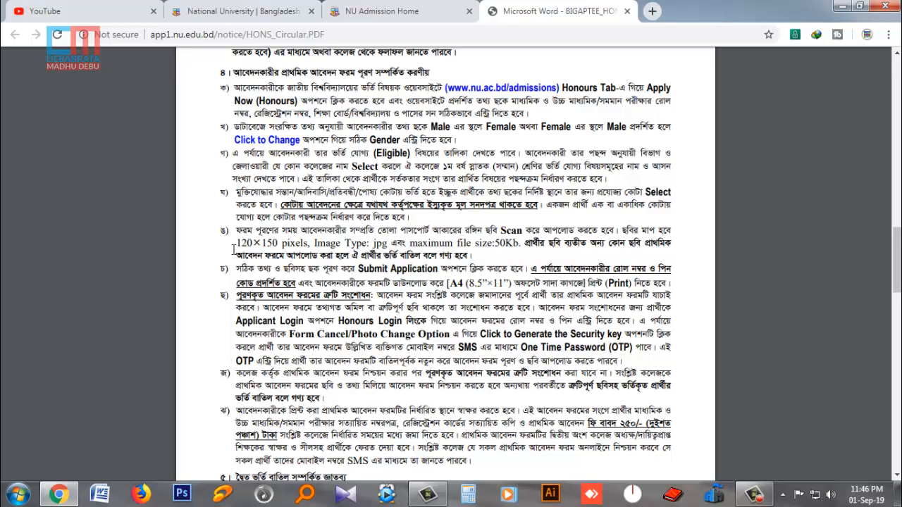
pyautogui.scroll(-4, 425, 259)
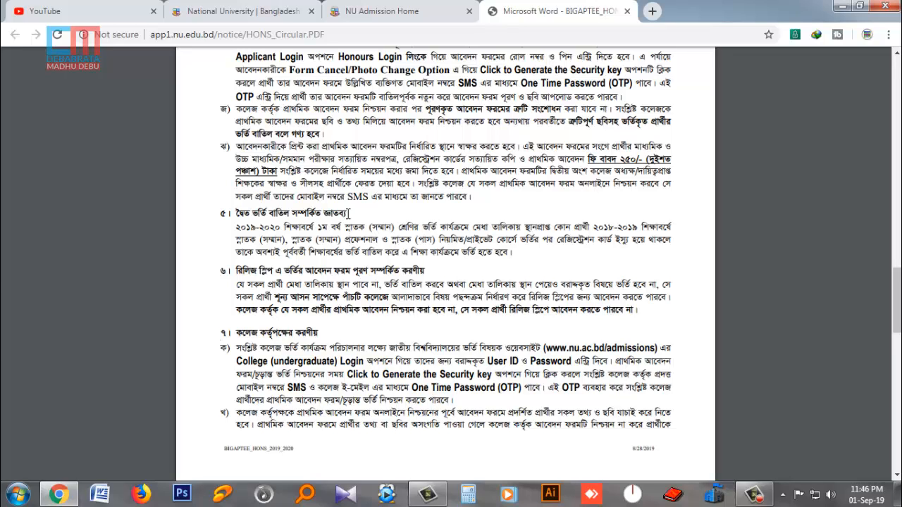
pyautogui.scroll(-10, 412, 203)
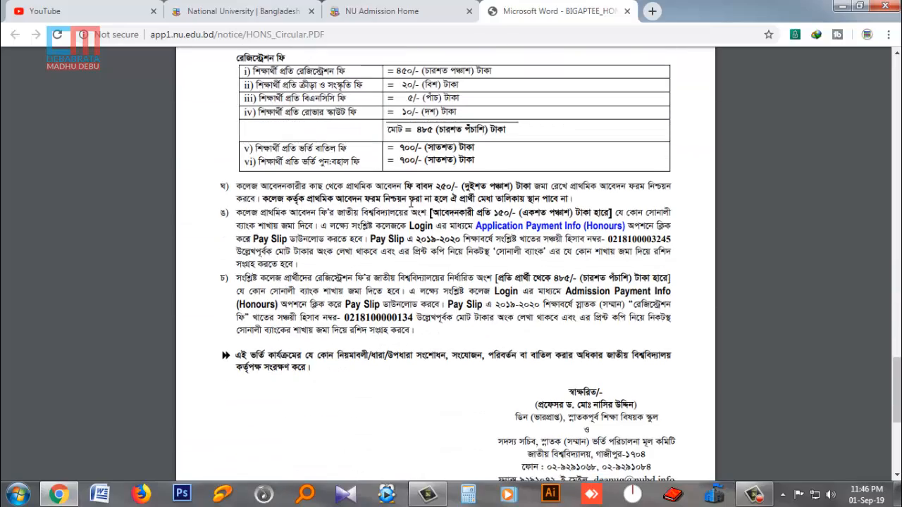
pyautogui.scroll(10, 476, 346)
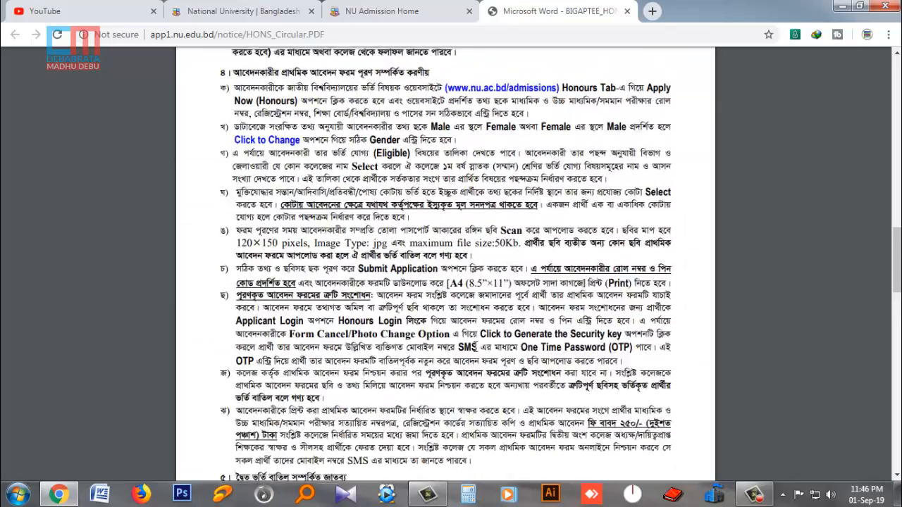
pyautogui.scroll(10, 476, 346)
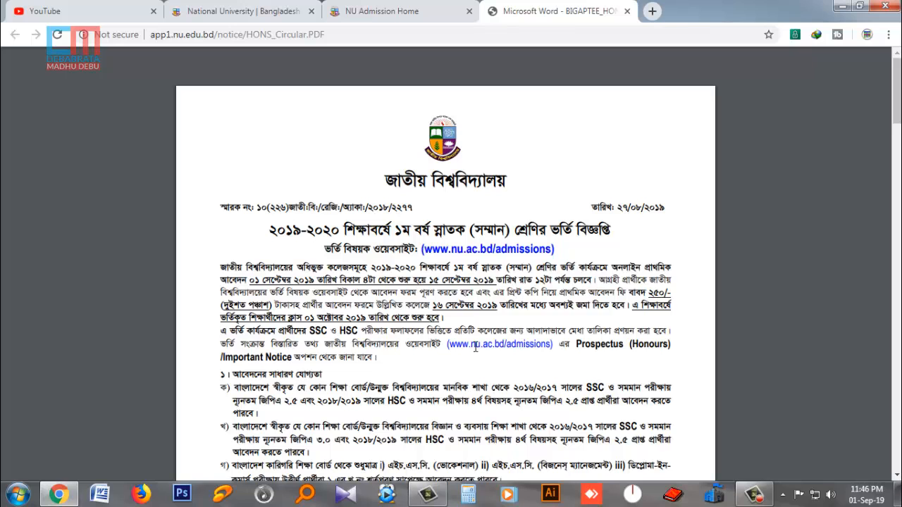
# - Return to the NU Admission home page and start a new Honours application
pyautogui.click(268, 11)
pyautogui.click(353, 8)
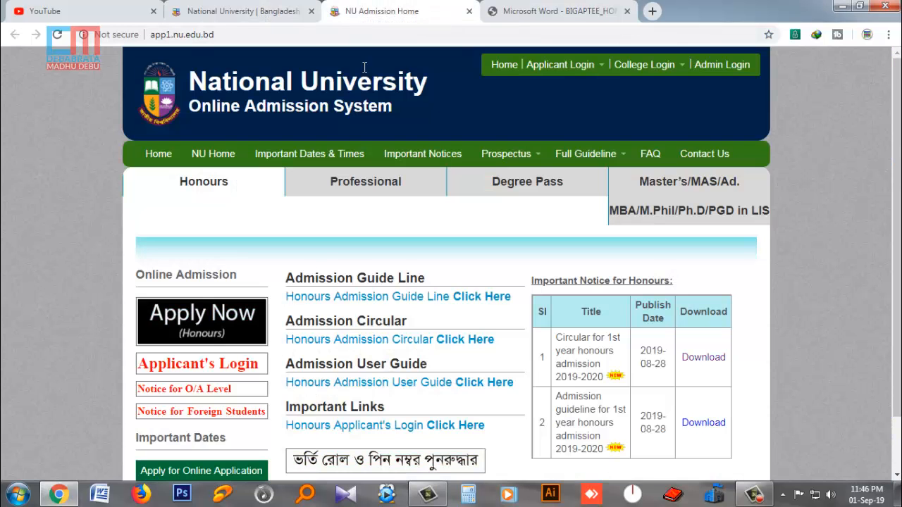
pyautogui.click(216, 317)
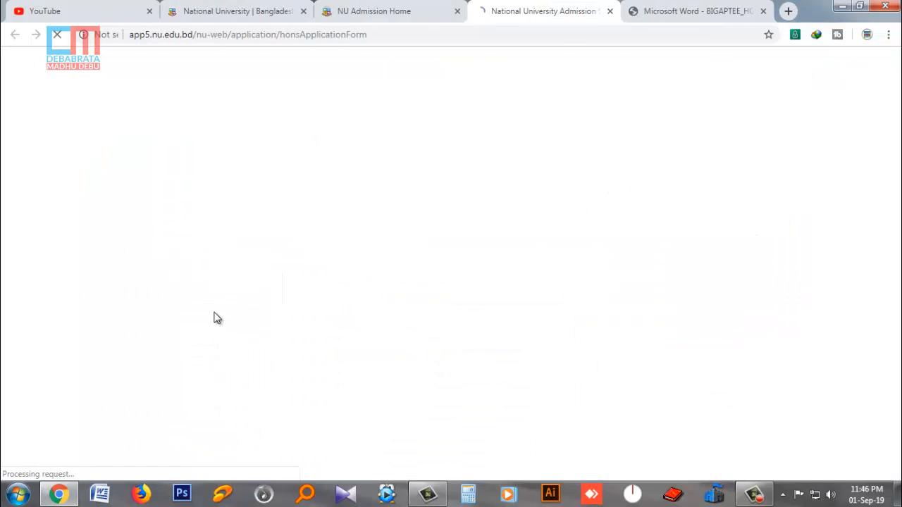
pyautogui.scroll(-2, 344, 307)
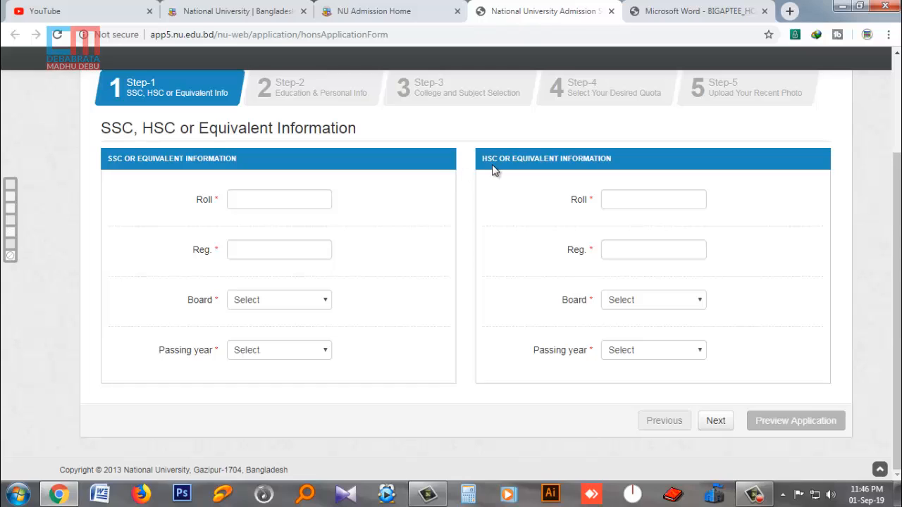
# - Enter the SSC roll and registration numbers, board Rajshahi, passing year 2017
pyautogui.click(278, 202)
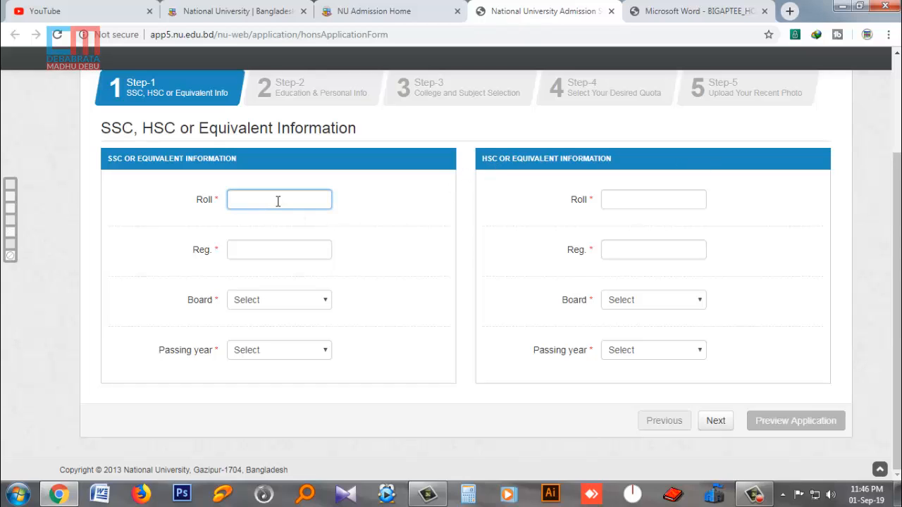
pyautogui.click(277, 253)
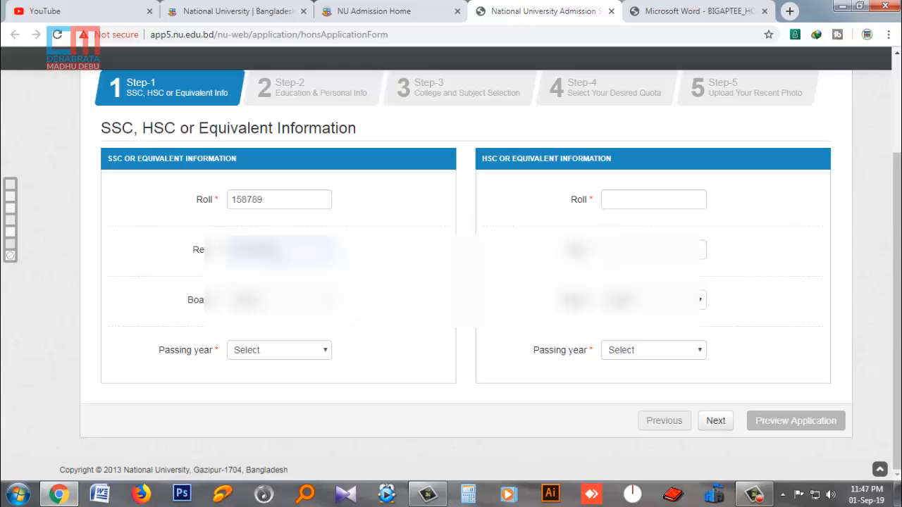
pyautogui.click(289, 300)
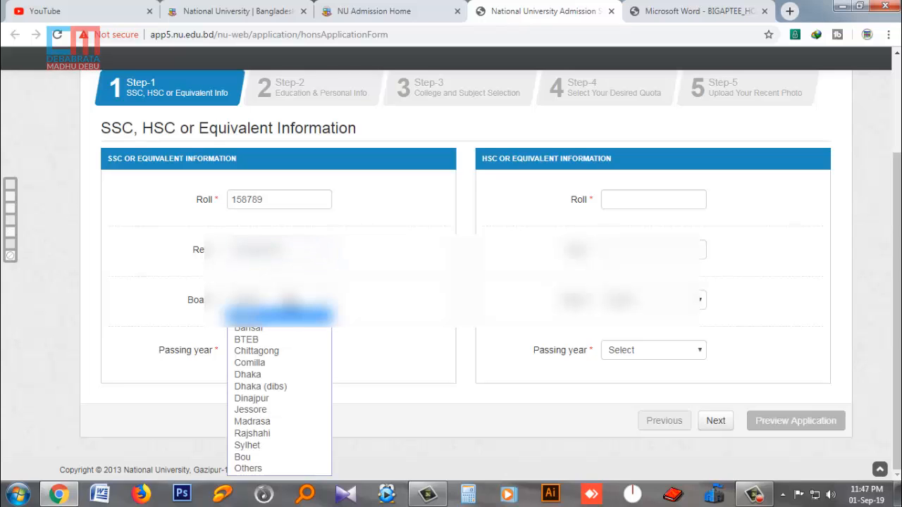
pyautogui.click(279, 434)
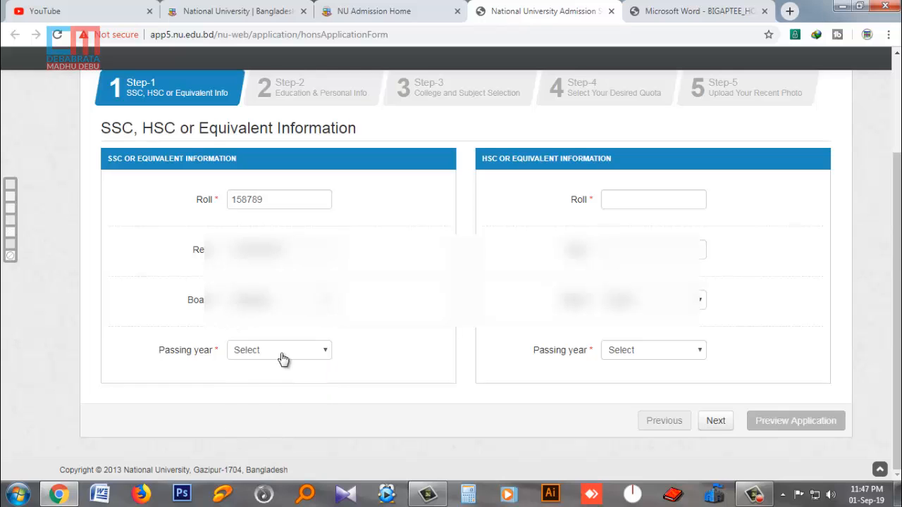
pyautogui.click(282, 359)
pyautogui.click(272, 388)
# - Enter the HSC roll, reuse the SSC registration number, board Rajshahi, year 2019, and continue
pyautogui.click(625, 200)
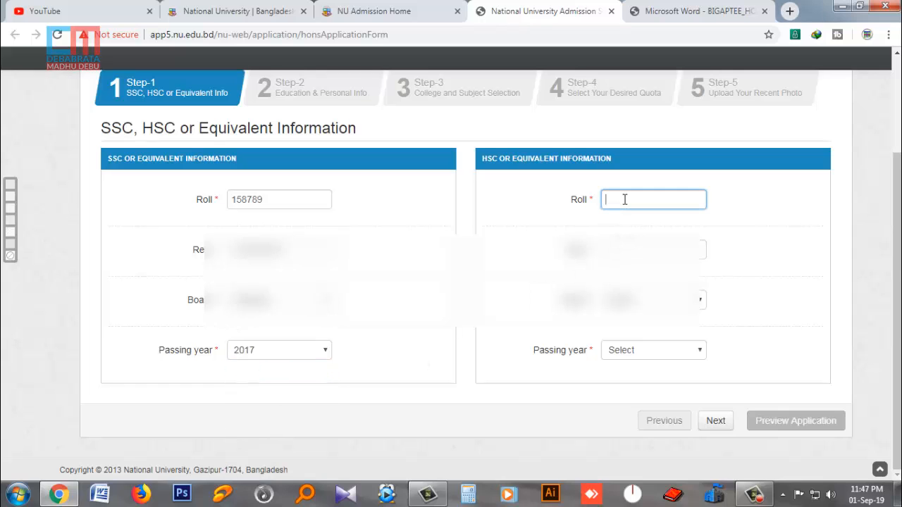
pyautogui.doubleClick(282, 250)
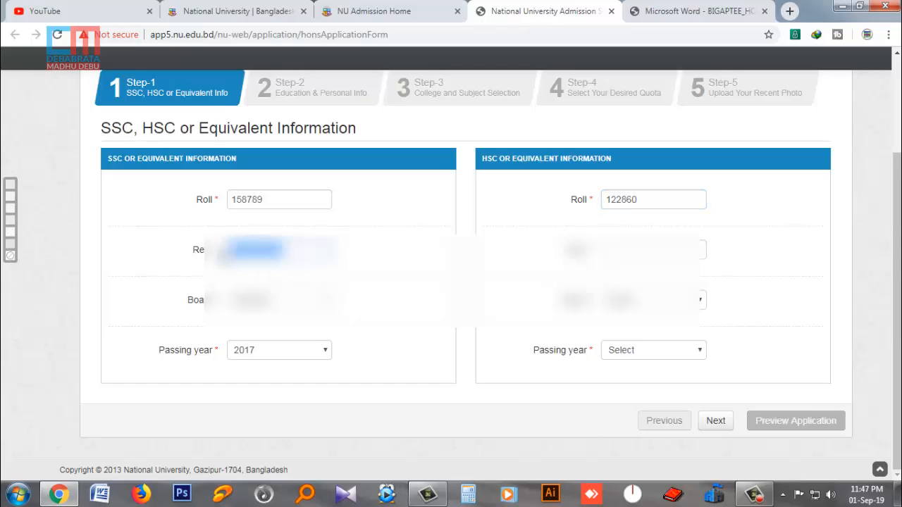
pyautogui.hotkey('ctrl', 'c')
pyautogui.click(640, 254)
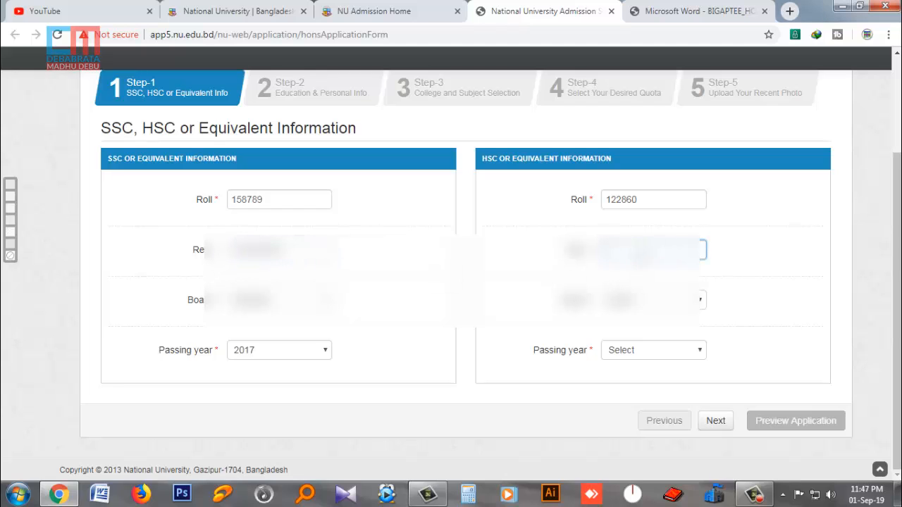
pyautogui.hotkey('ctrl', 'v')
pyautogui.click(653, 300)
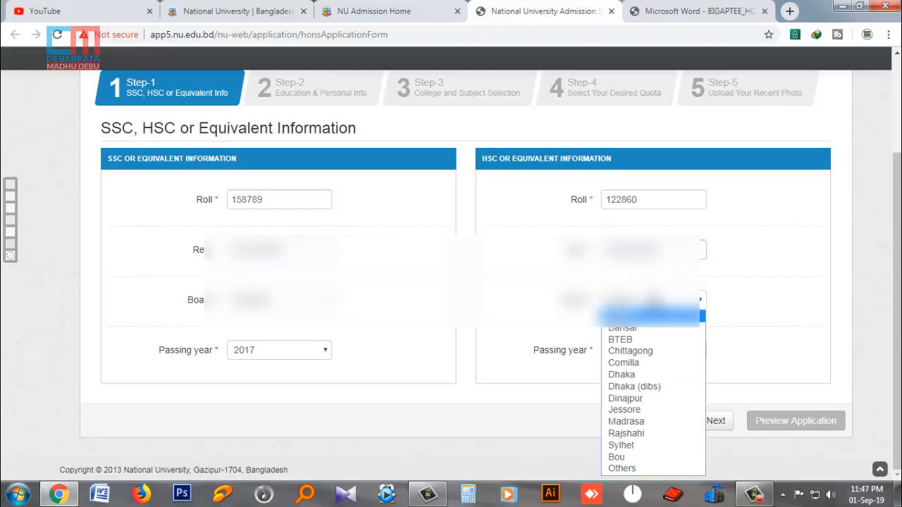
pyautogui.click(638, 433)
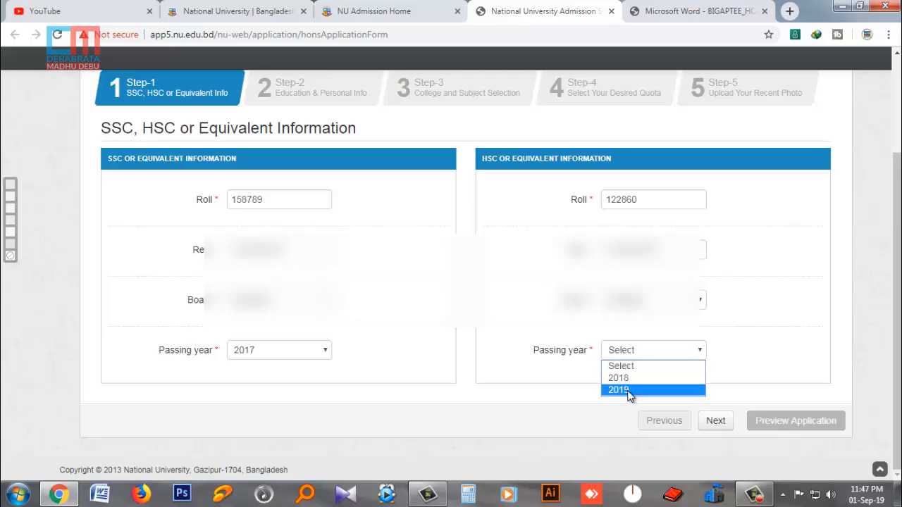
pyautogui.click(631, 390)
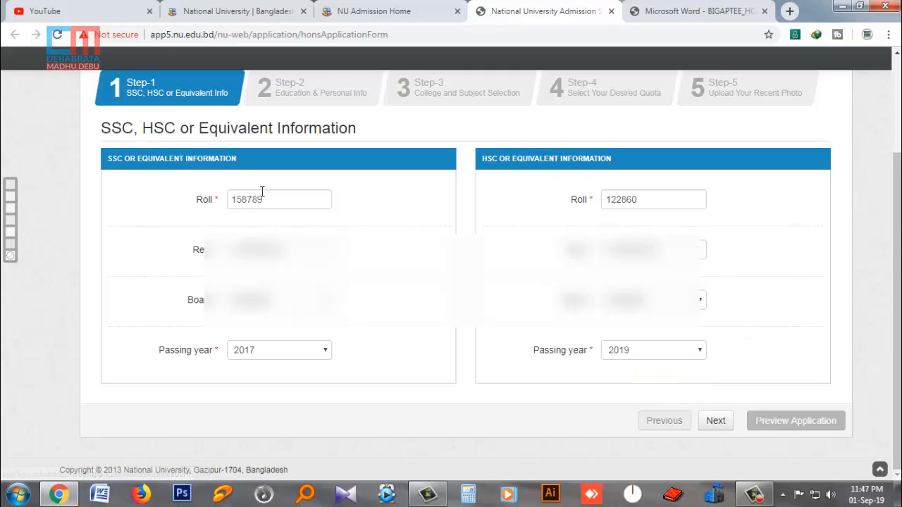
pyautogui.click(716, 422)
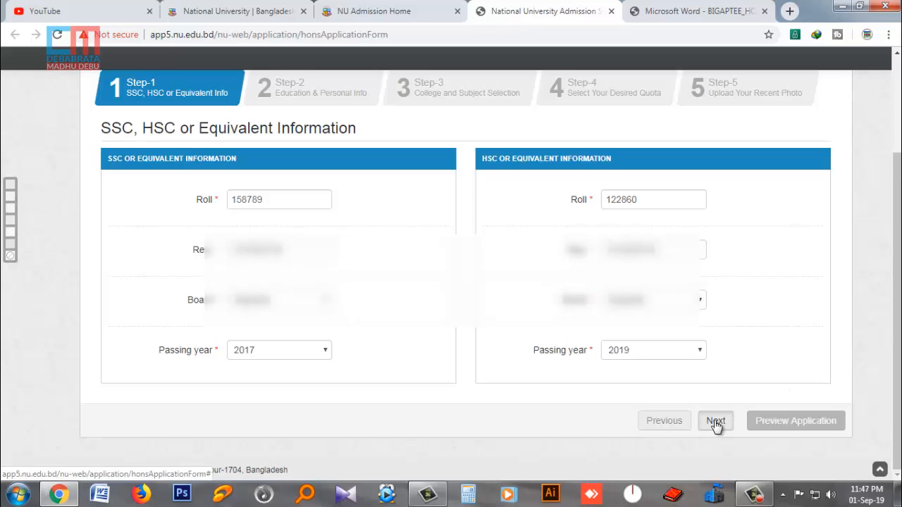
pyautogui.scroll(-1, 363, 358)
pyautogui.scroll(-1, 365, 358)
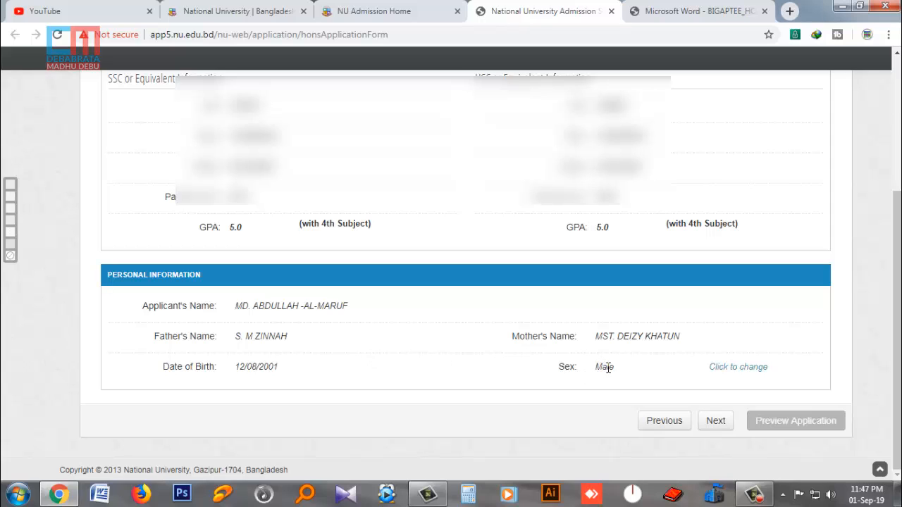
pyautogui.click(721, 367)
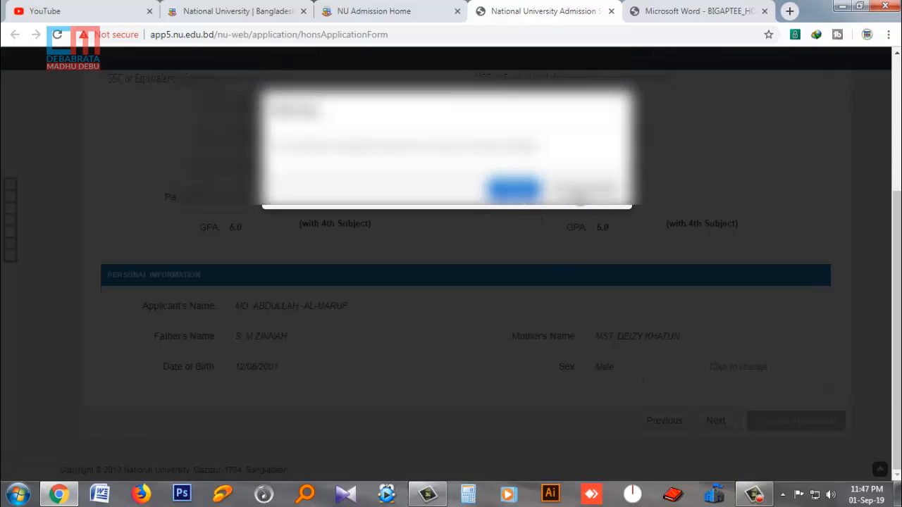
pyautogui.click(580, 199)
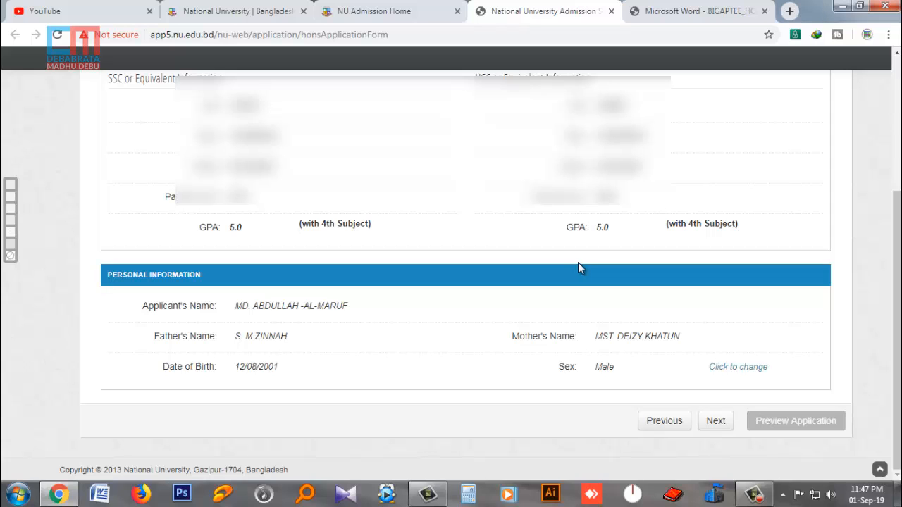
pyautogui.click(715, 421)
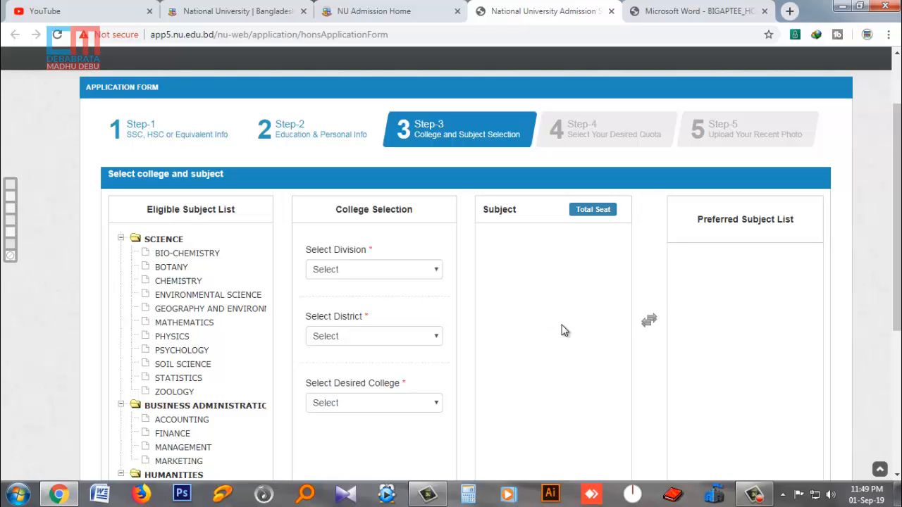
# - Select division DHAKA, district Gazipur and Tongi Govt. College as the desired college
pyautogui.scroll(-2, 575, 318)
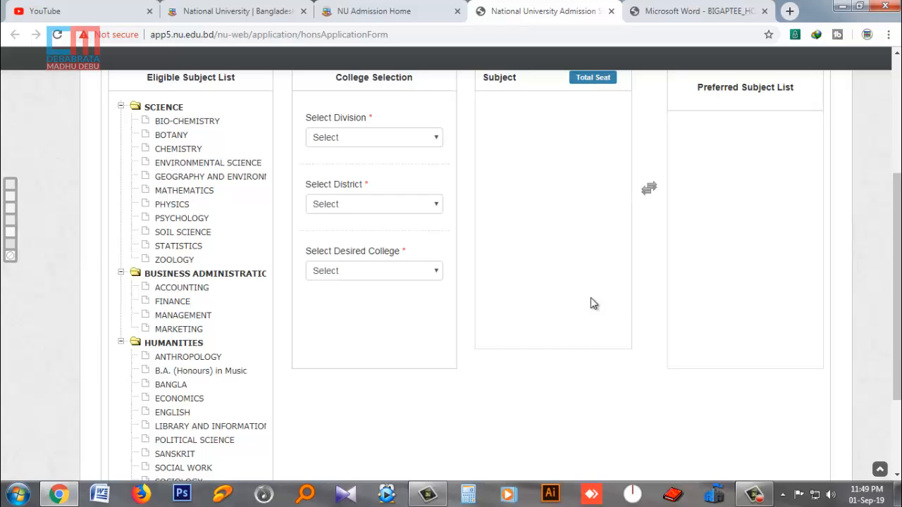
pyautogui.click(385, 143)
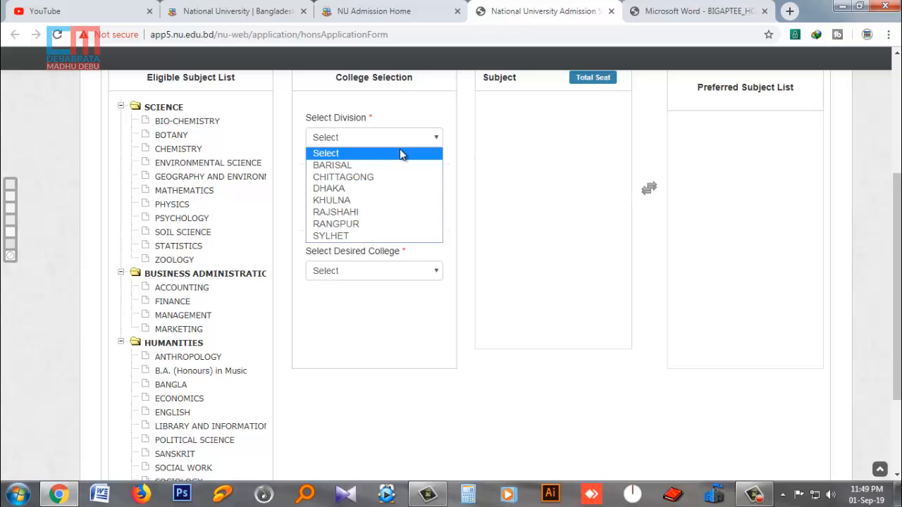
pyautogui.click(356, 188)
pyautogui.click(362, 204)
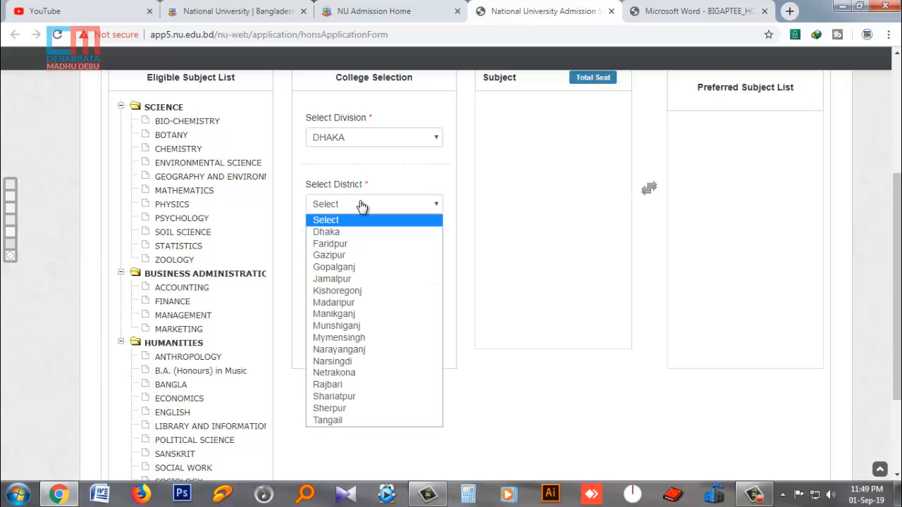
pyautogui.click(351, 258)
pyautogui.click(383, 274)
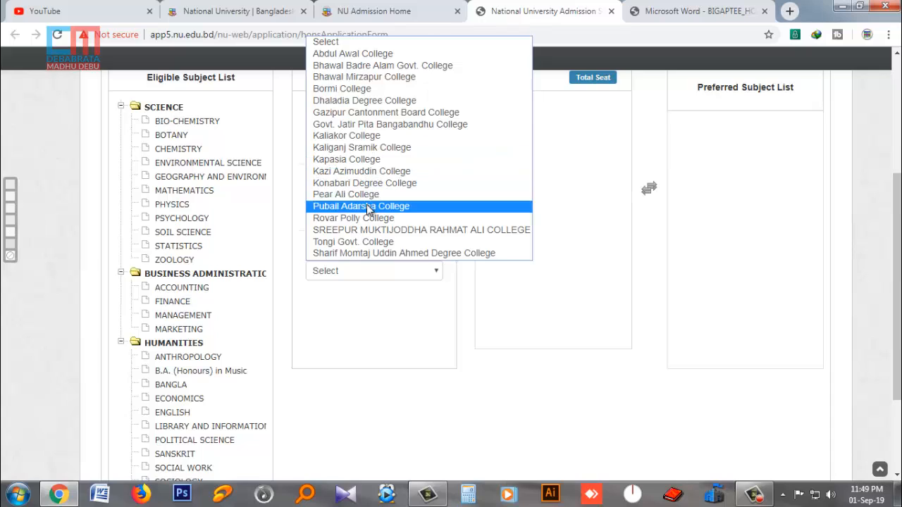
pyautogui.click(413, 243)
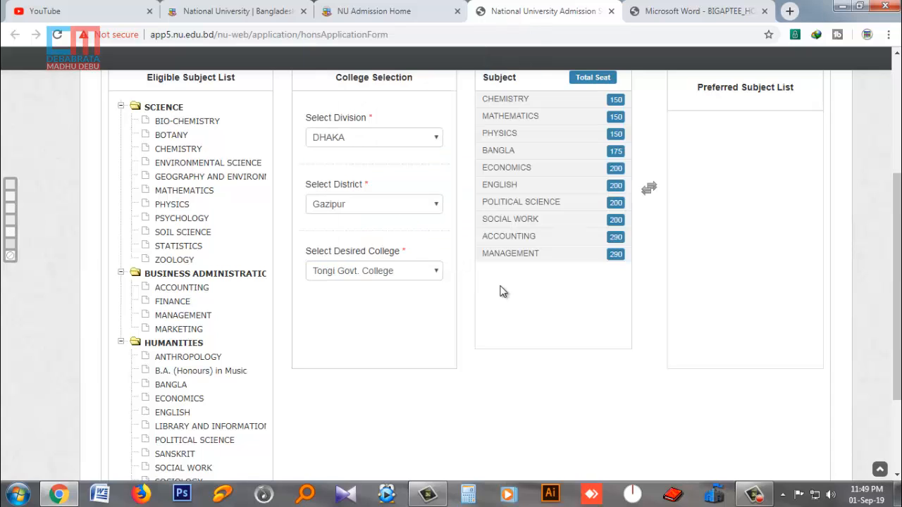
pyautogui.scroll(1, 526, 313)
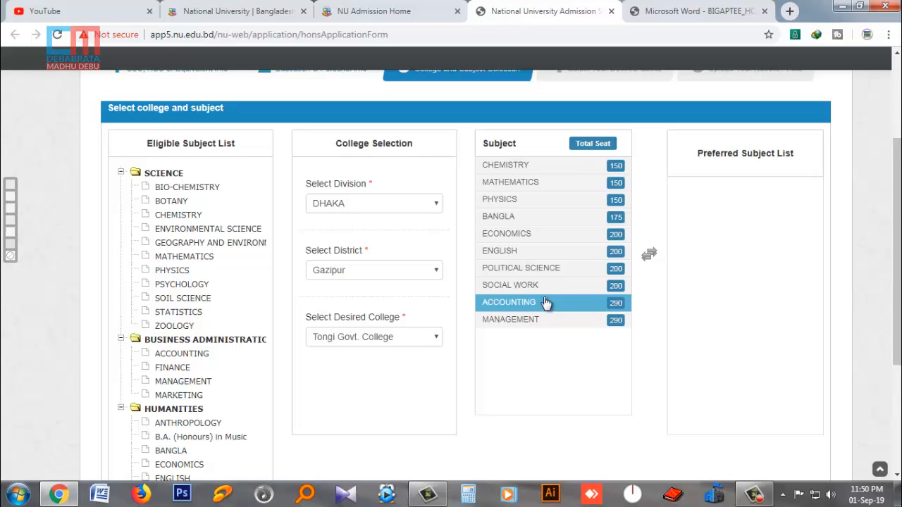
# - Add CHEMISTRY, MATHEMATICS and PHYSICS as preferred subjects, then proceed to the quota step
pyautogui.doubleClick(519, 170)
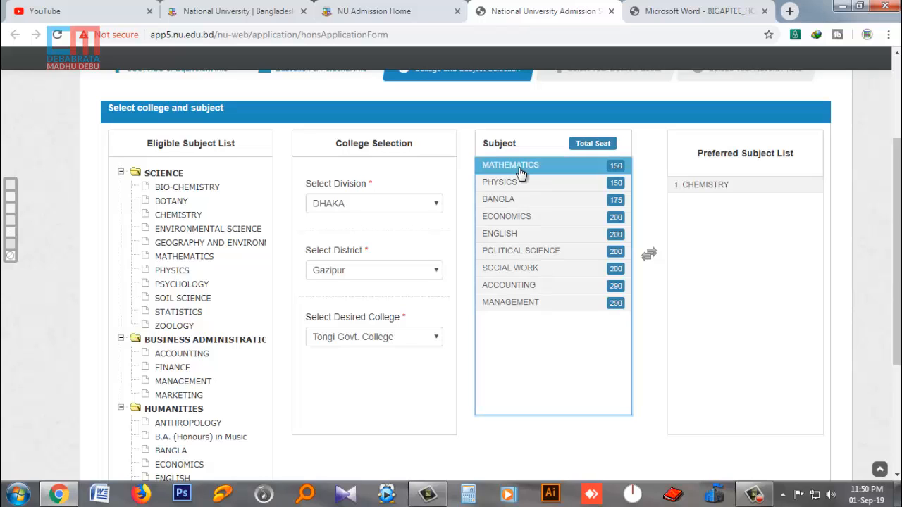
pyautogui.doubleClick(520, 170)
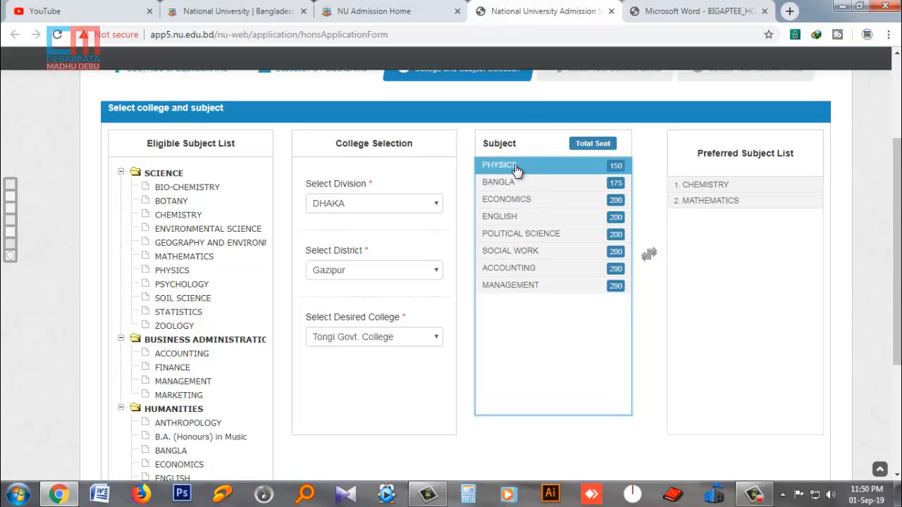
pyautogui.doubleClick(517, 170)
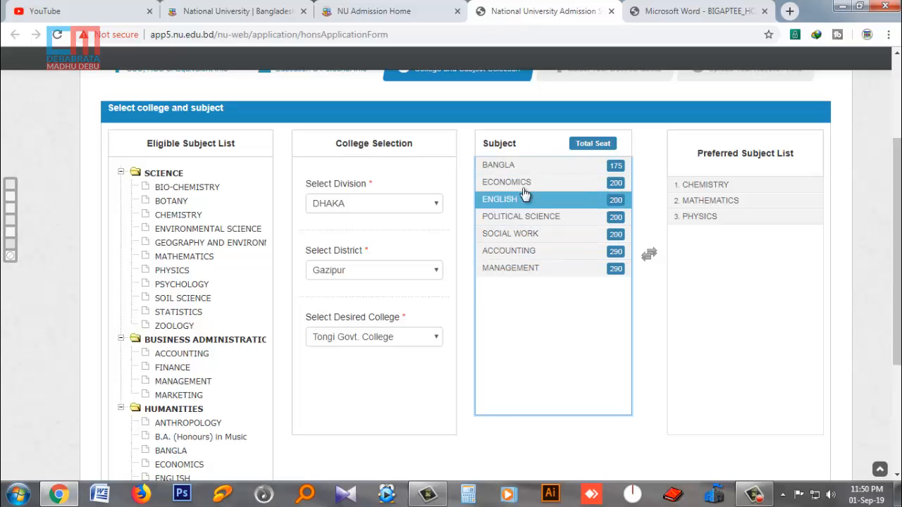
pyautogui.scroll(-2, 735, 328)
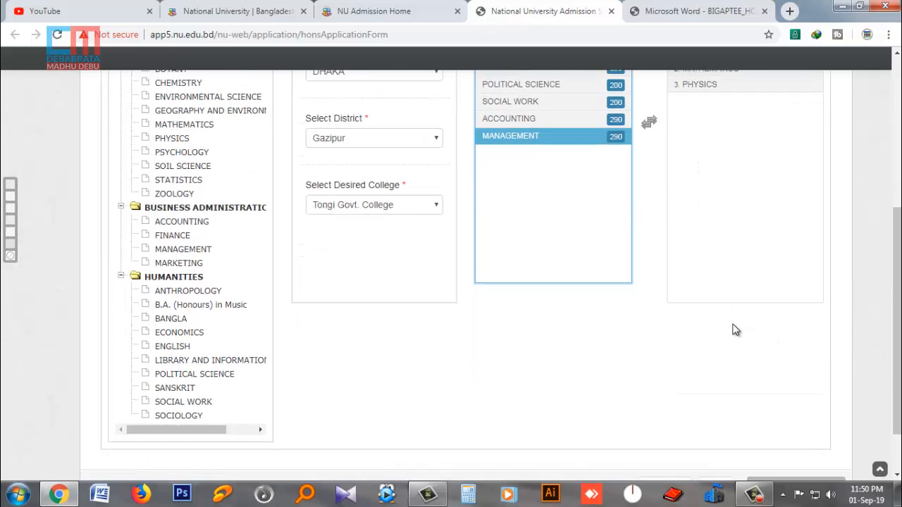
pyautogui.scroll(3, 736, 305)
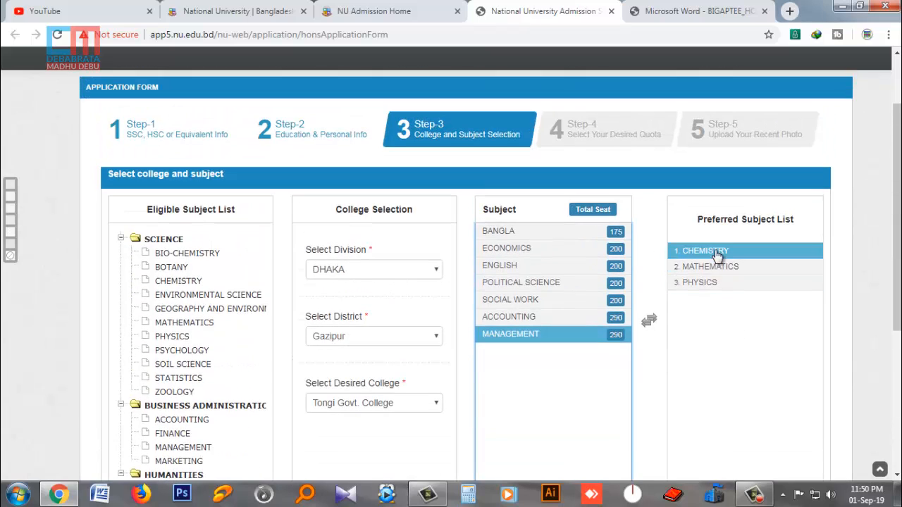
pyautogui.scroll(-4, 729, 340)
pyautogui.click(722, 423)
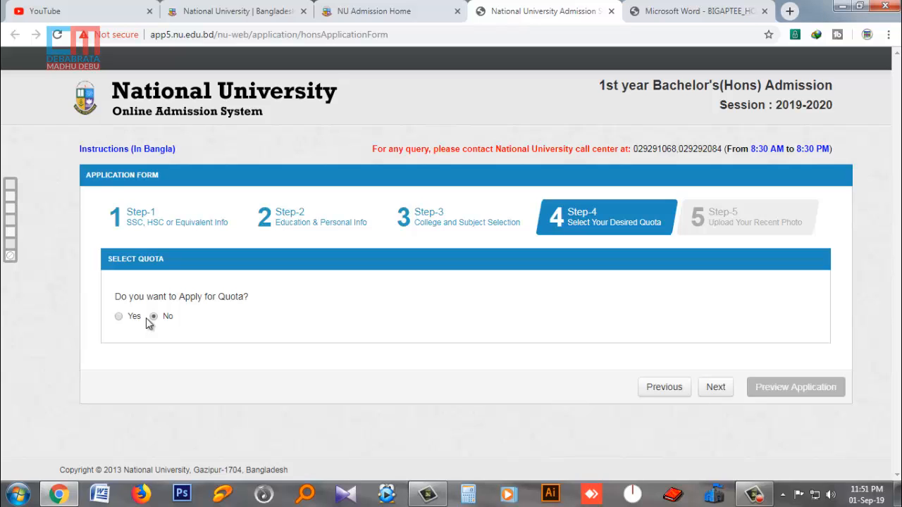
# - Keep the quota at No, continue to Step-5 photo upload, and minimize Chrome
pyautogui.click(715, 388)
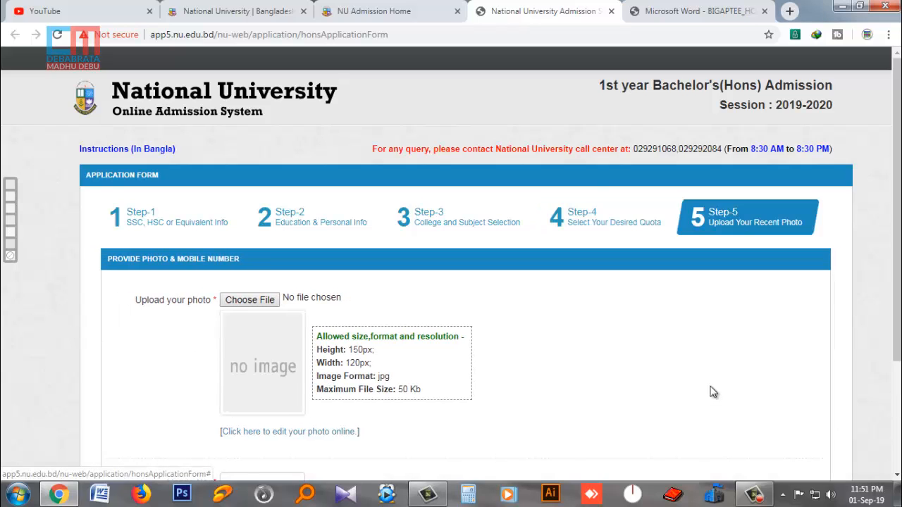
pyautogui.scroll(-2, 632, 403)
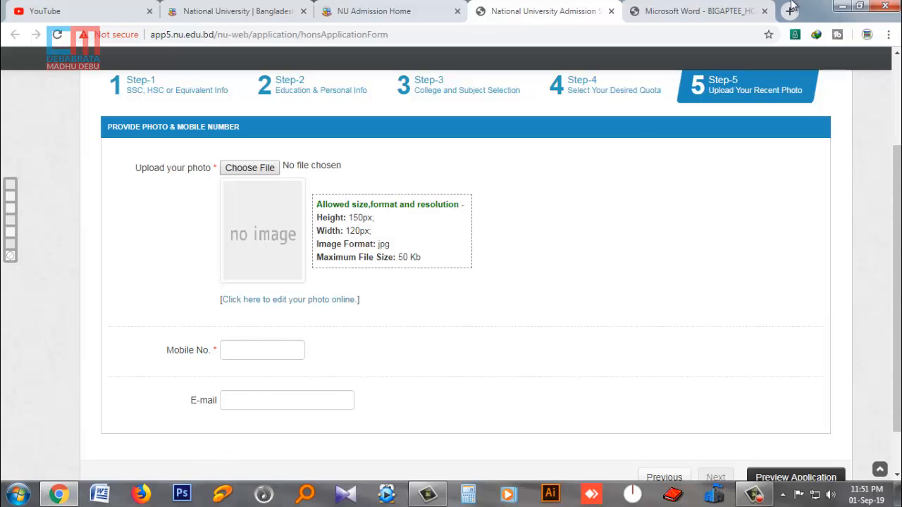
pyautogui.click(842, 5)
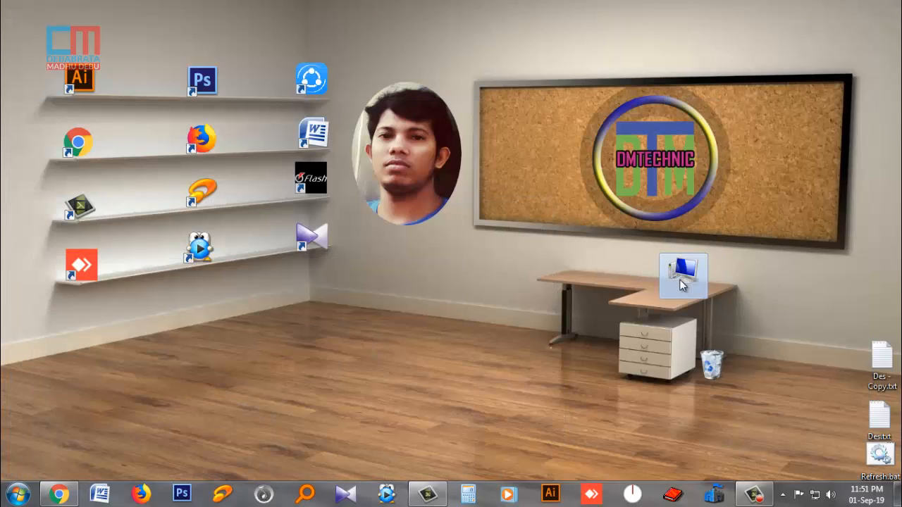
# - Browse to the My Photo folder on Software (H:) and open My pic pass.jpg in Photoshop CS6
pyautogui.doubleClick(693, 276)
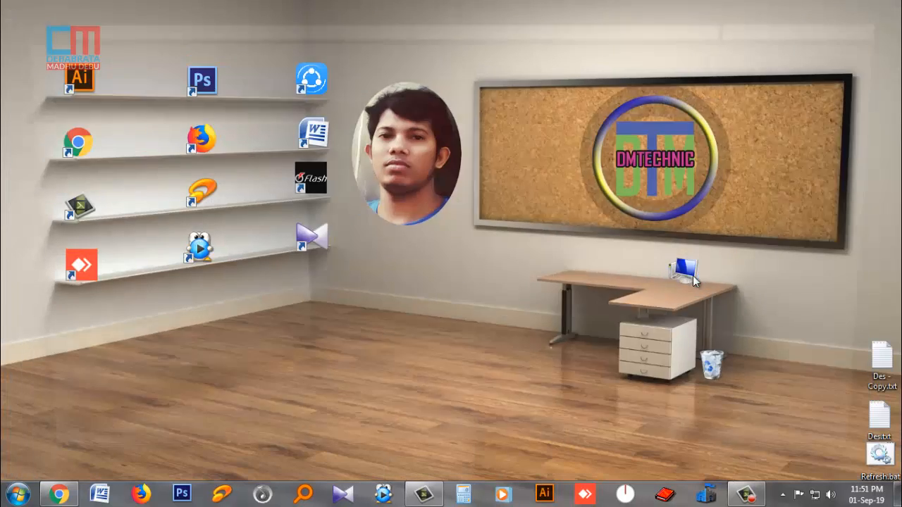
pyautogui.click(790, 38)
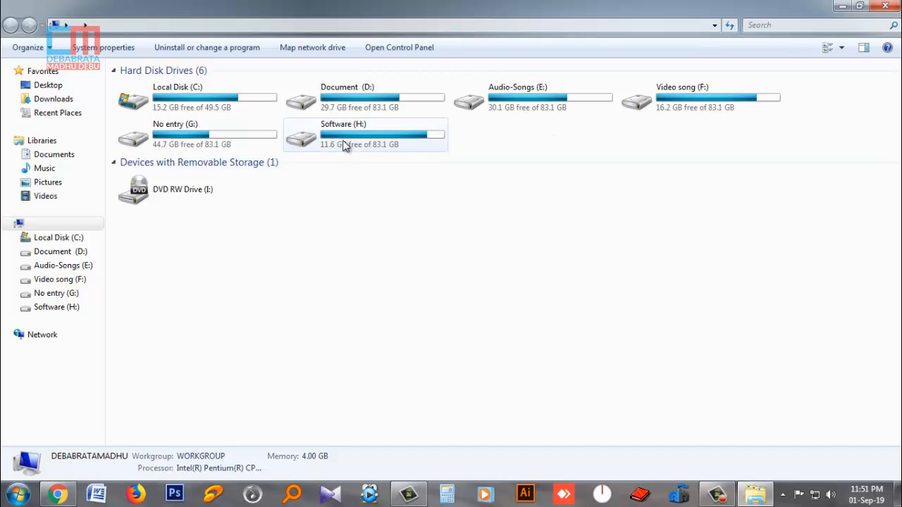
pyautogui.doubleClick(331, 99)
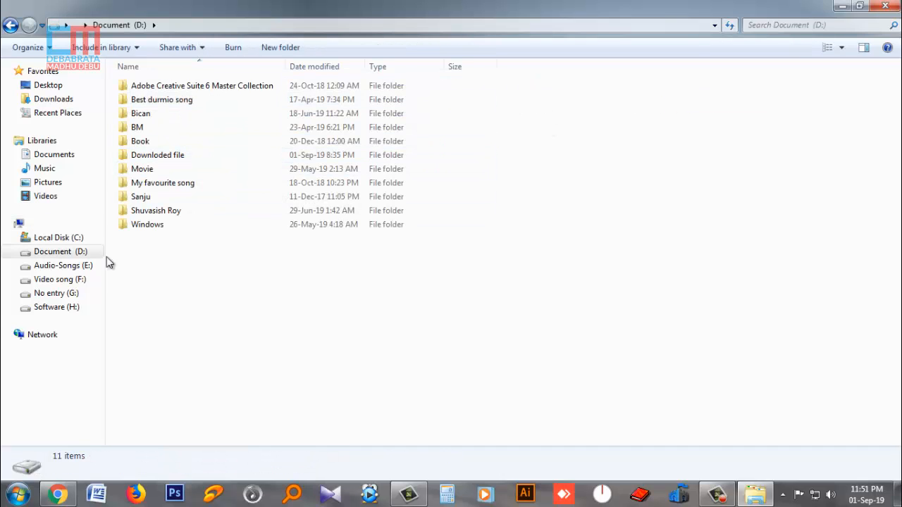
pyautogui.click(68, 310)
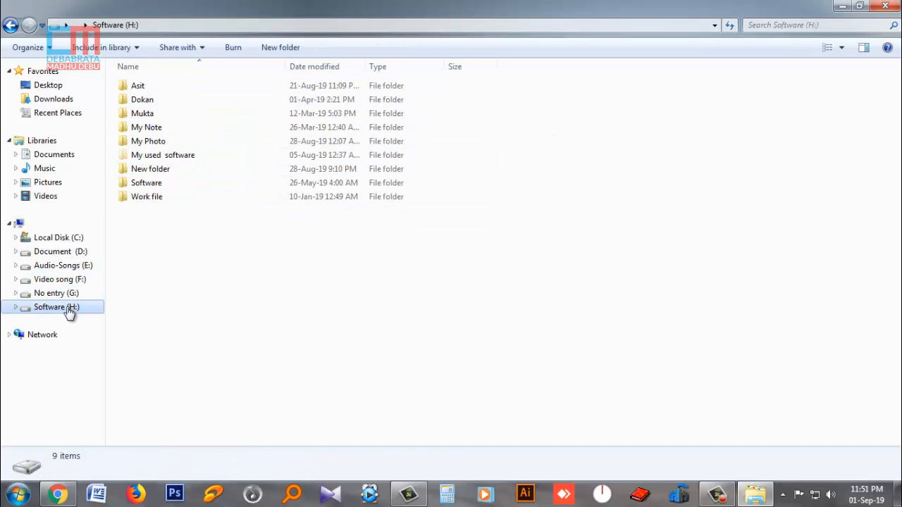
pyautogui.doubleClick(145, 141)
pyautogui.click(151, 110)
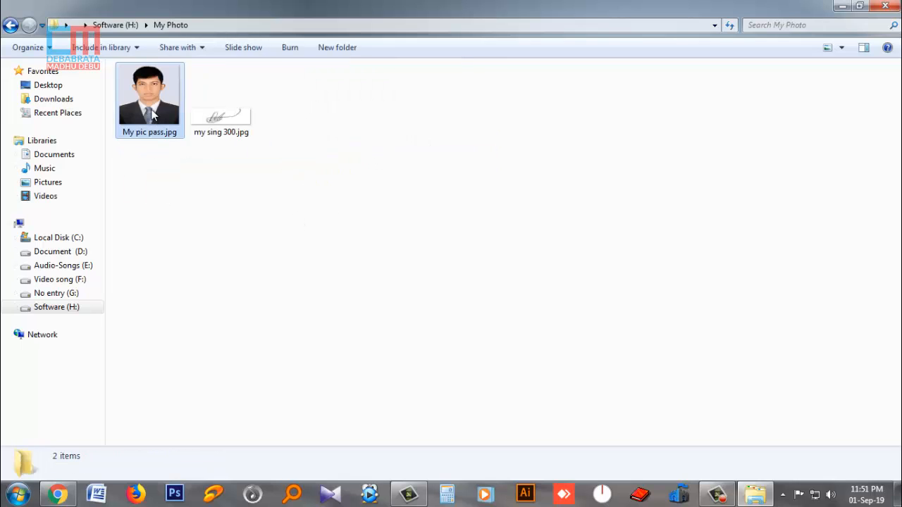
pyautogui.rightClick(152, 110)
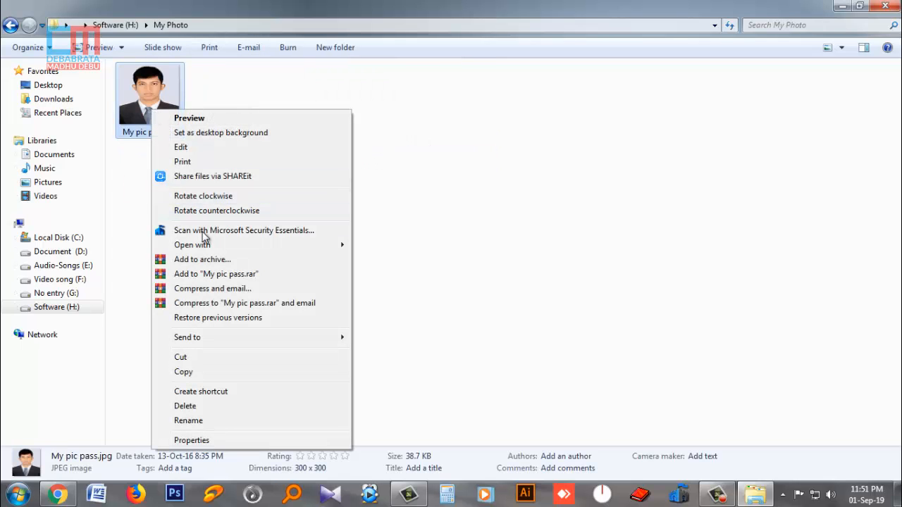
pyautogui.moveTo(204, 245)
pyautogui.click(410, 260)
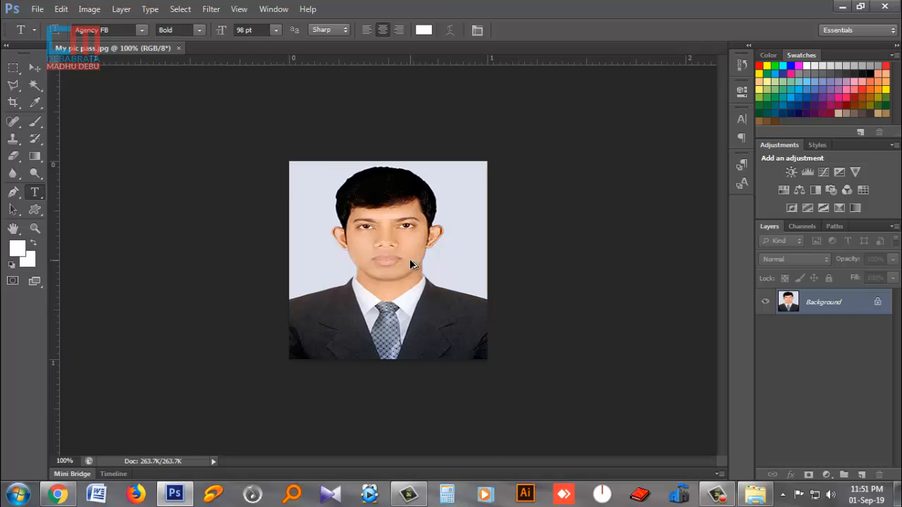
# - Resize the photo to 120 pixels wide by 150 pixels high in Image Size
pyautogui.hotkey('ctrl', 'alt', 'i')
pyautogui.click(564, 132)
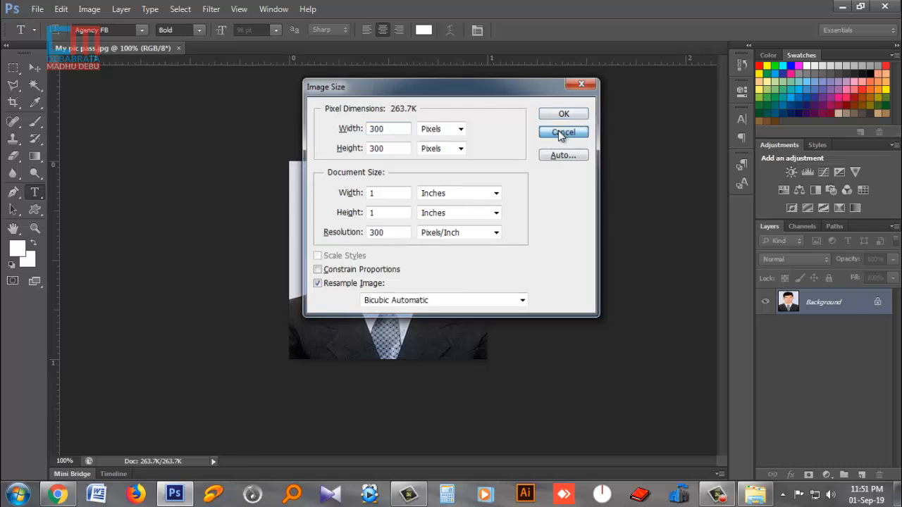
pyautogui.click(89, 9)
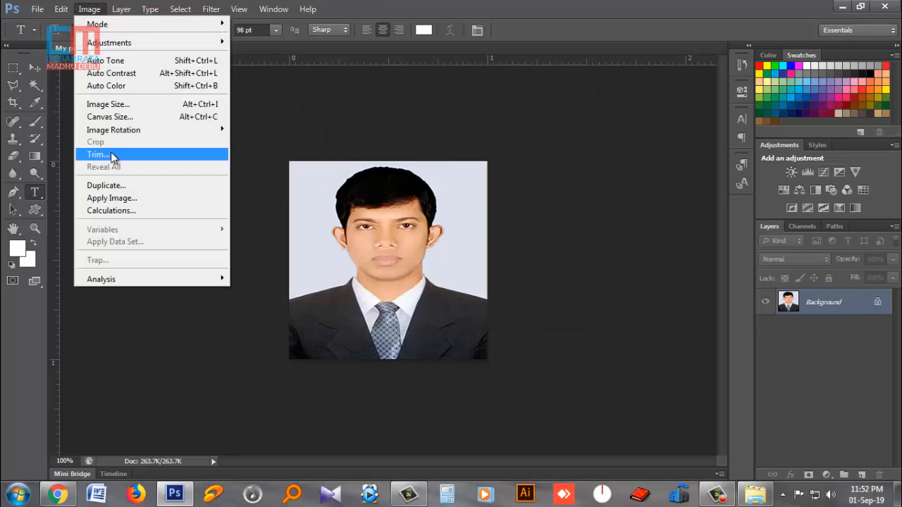
pyautogui.click(112, 105)
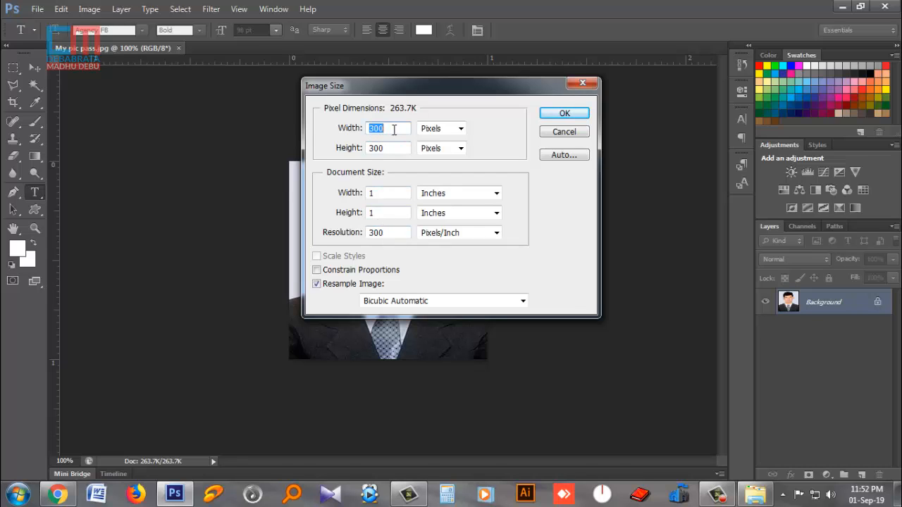
pyautogui.press('Tab')
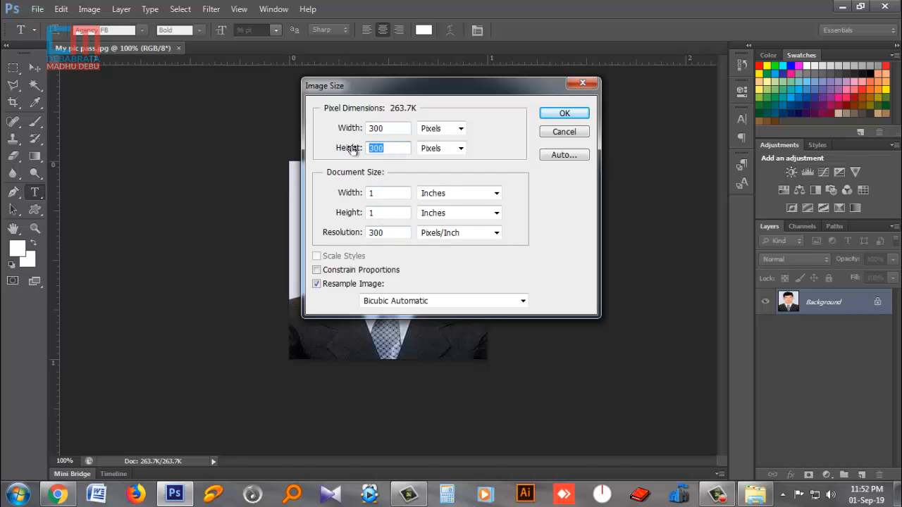
pyautogui.write('150')
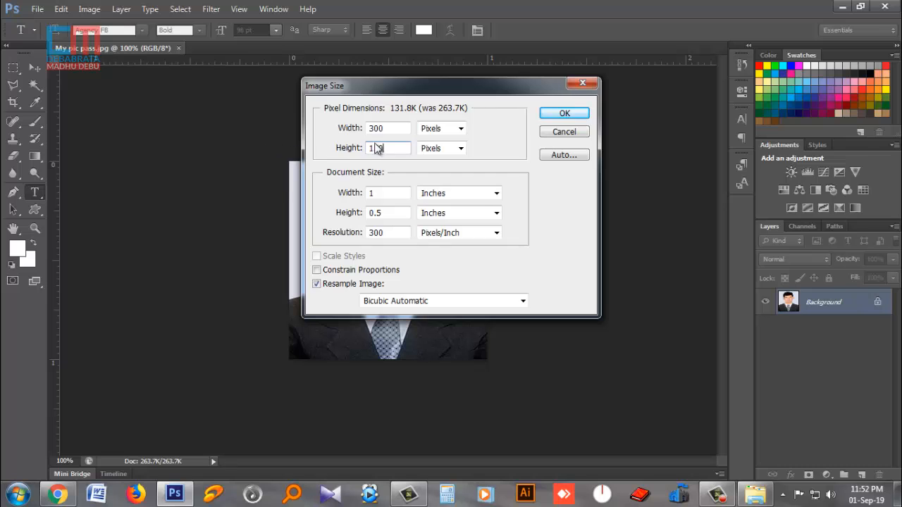
pyautogui.doubleClick(388, 128)
pyautogui.write('120')
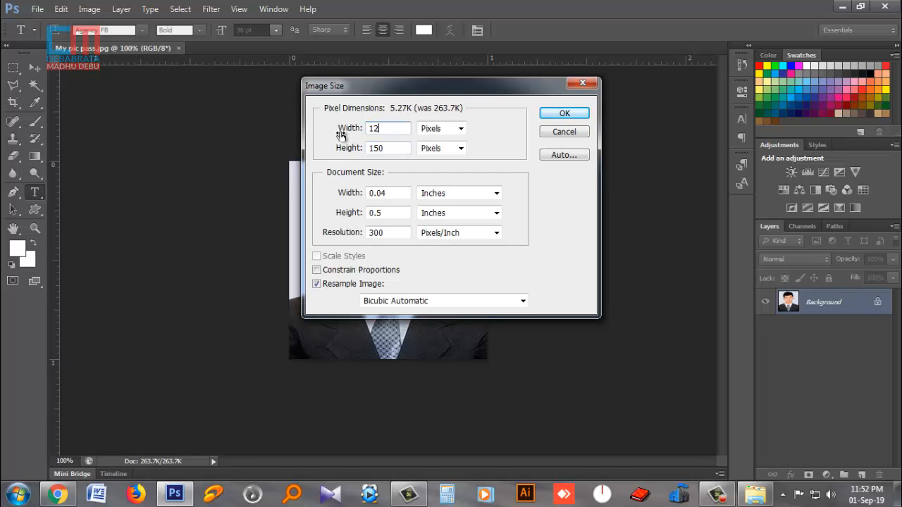
pyautogui.click(58, 494)
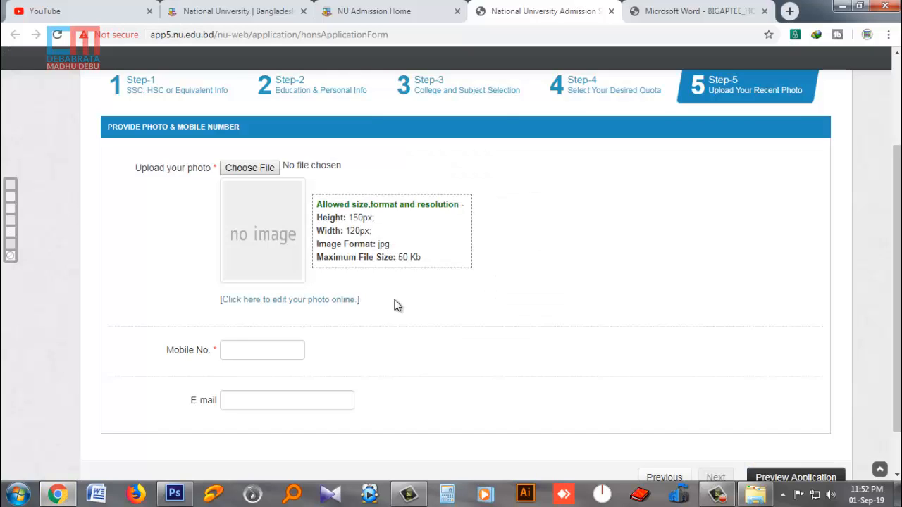
pyautogui.click(176, 494)
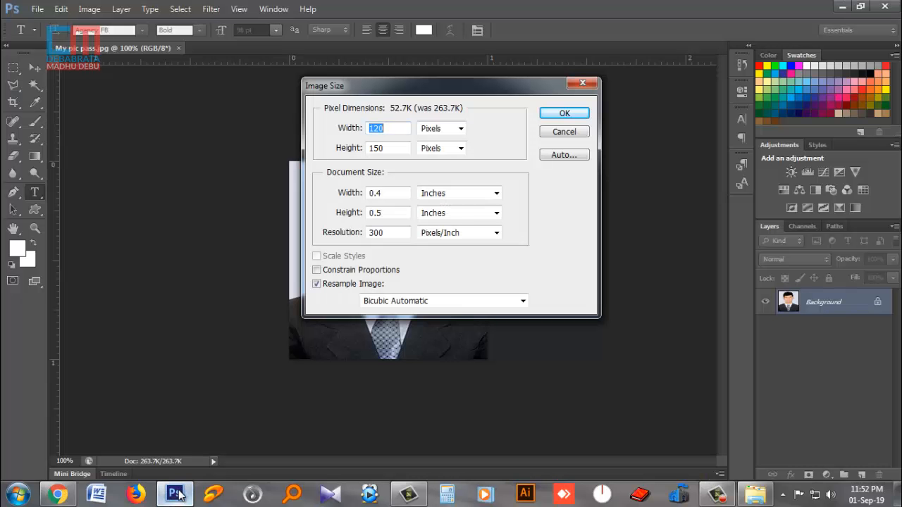
pyautogui.click(565, 116)
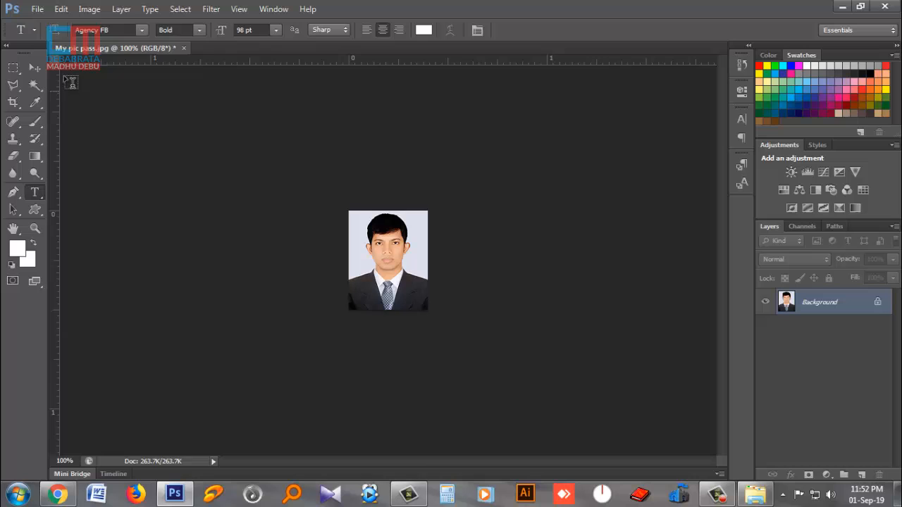
# - Save the photo as My pic pass.jpg on the Desktop at JPEG quality 8, then minimize Photoshop
pyautogui.click(36, 8)
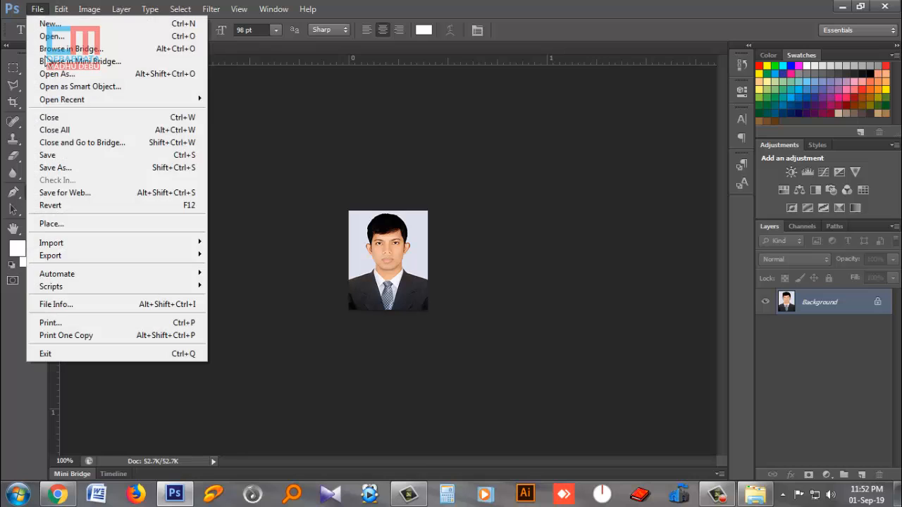
pyautogui.click(64, 169)
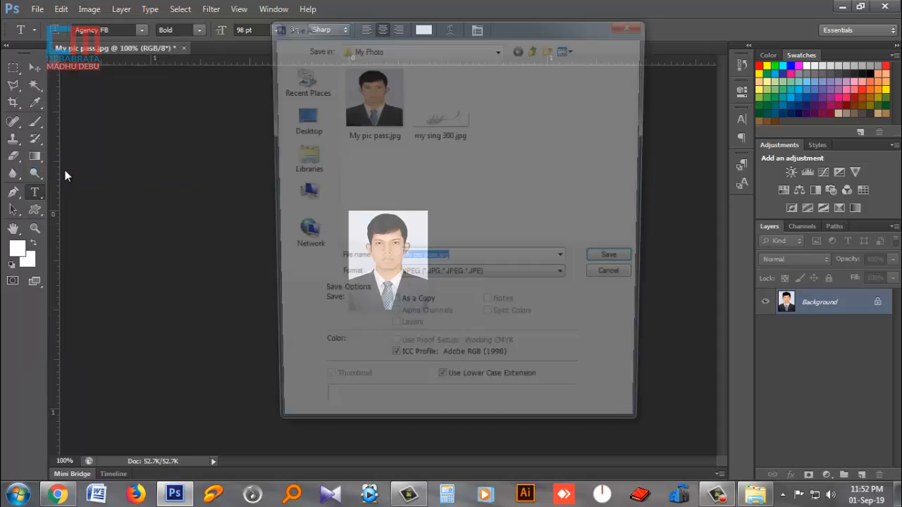
pyautogui.click(300, 120)
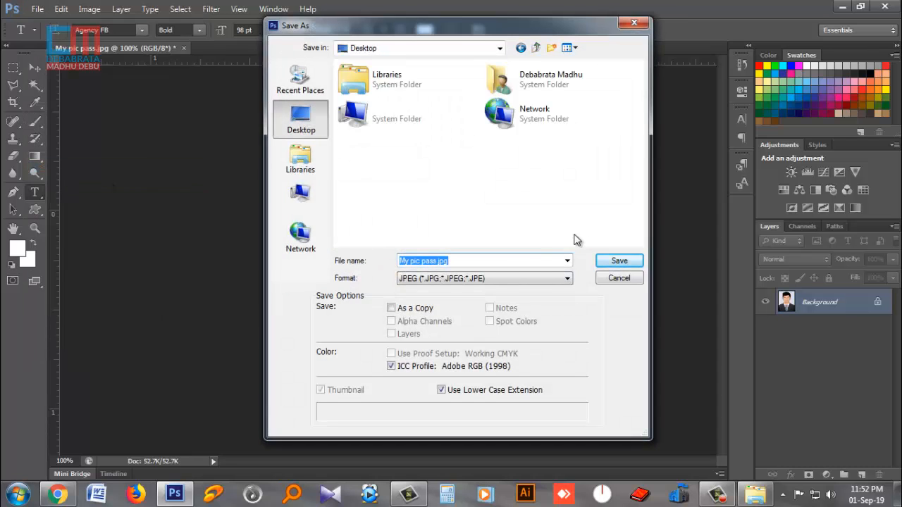
pyautogui.click(614, 261)
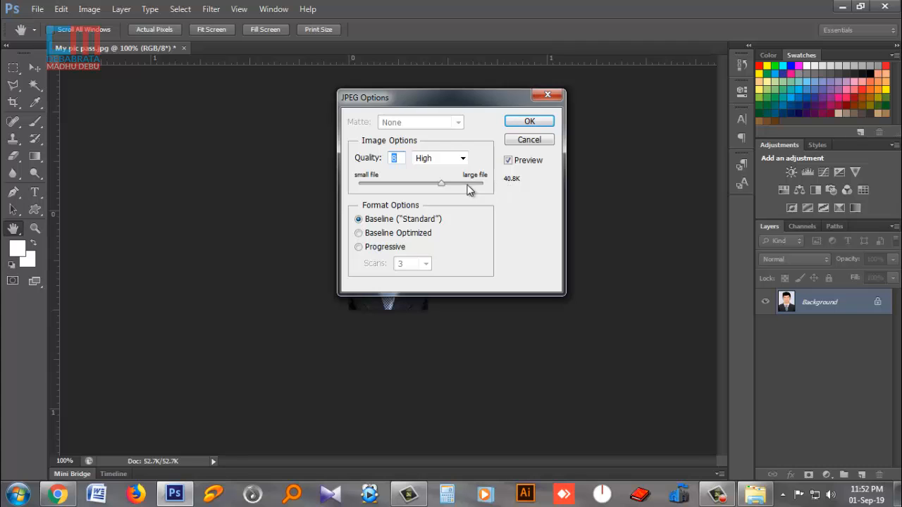
pyautogui.click(528, 121)
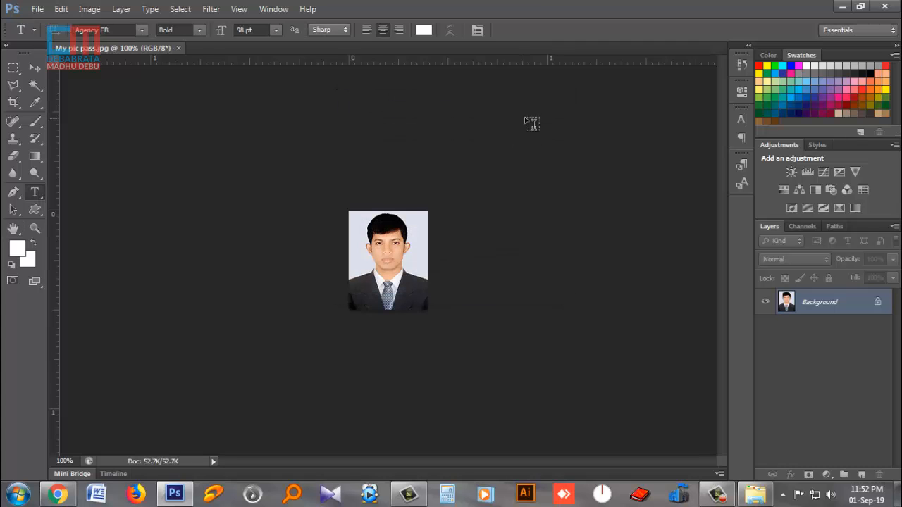
pyautogui.click(842, 6)
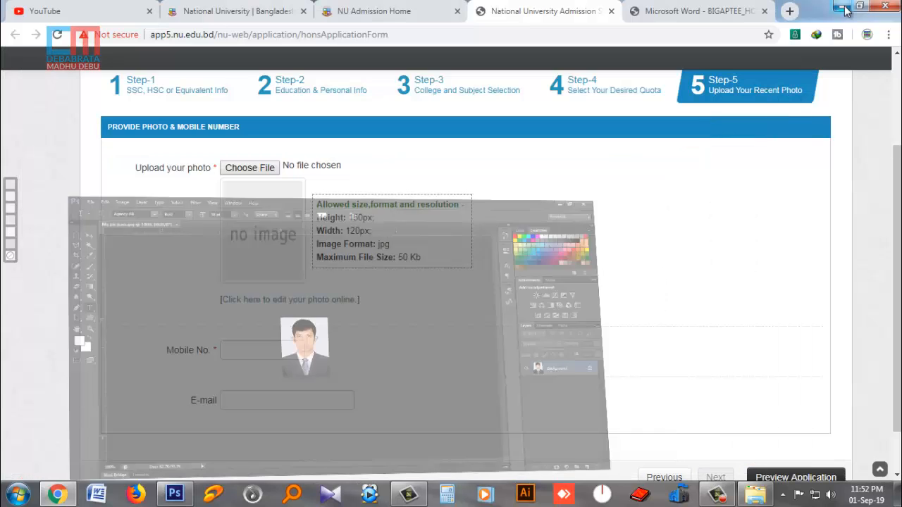
# - Upload My pic pass.jpg from the Desktop as the applicant's photo
pyautogui.click(249, 173)
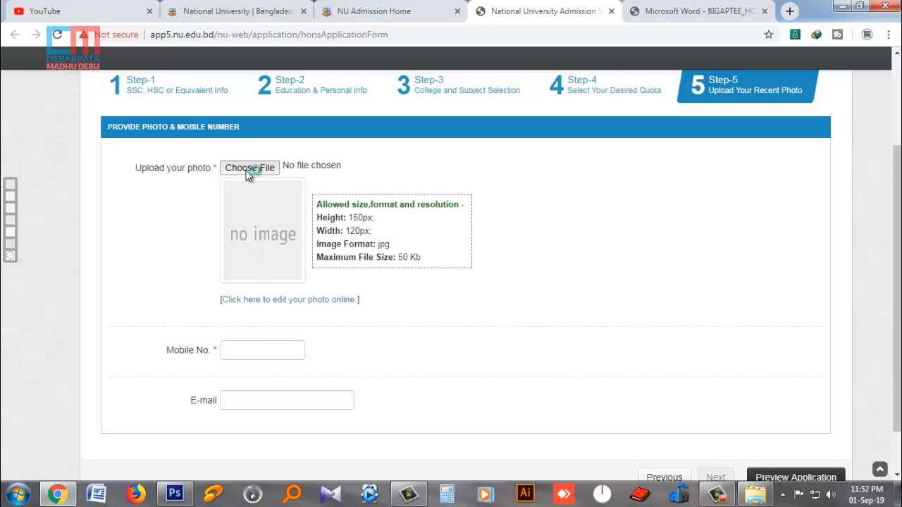
pyautogui.moveTo(442, 94); pyautogui.dragTo(432, 236)
pyautogui.click(187, 204)
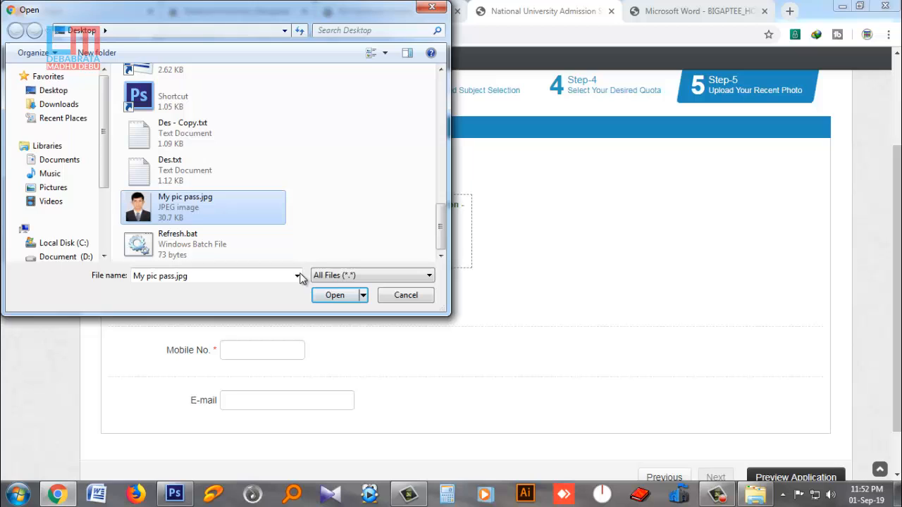
pyautogui.click(334, 296)
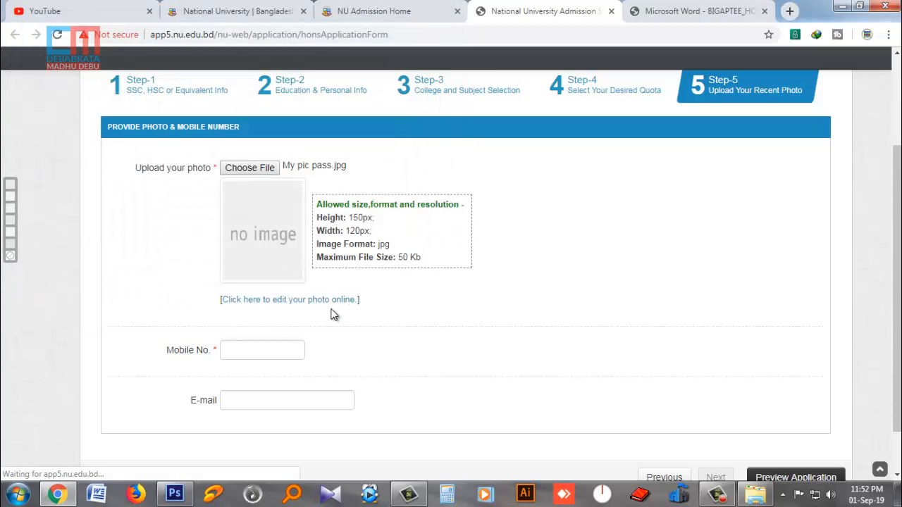
# - Enter the applicant's mobile number and e-mail address in their fields
pyautogui.scroll(-1, 536, 286)
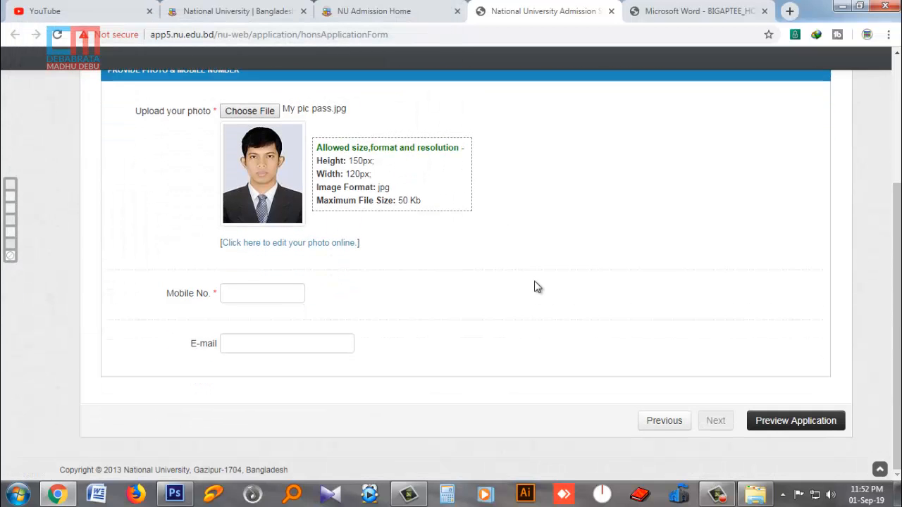
pyautogui.click(253, 294)
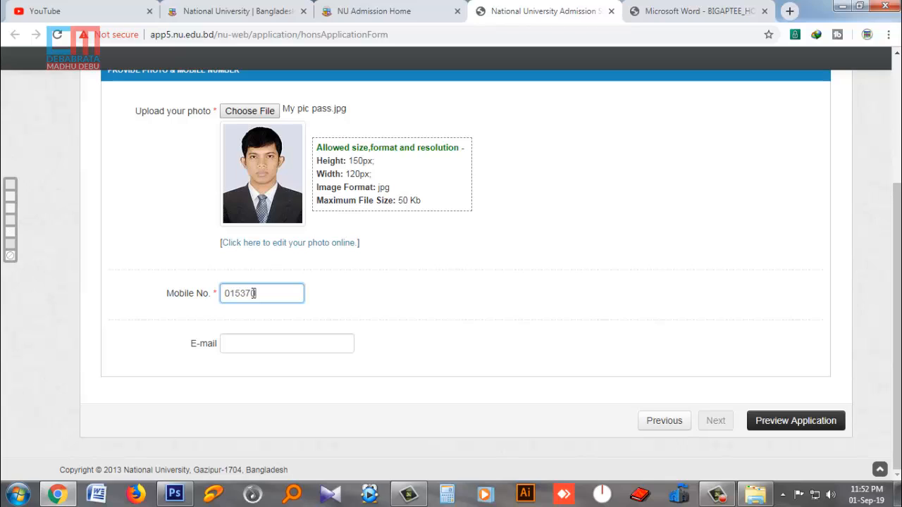
pyautogui.click(287, 348)
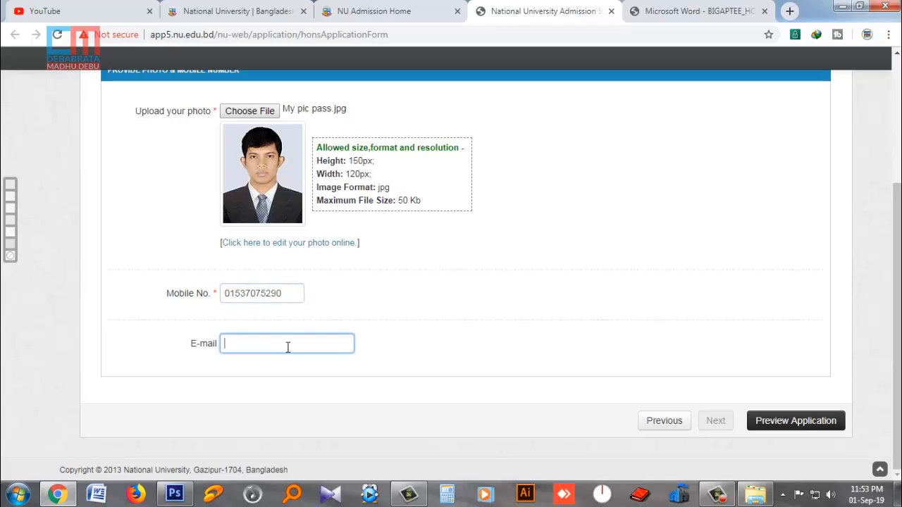
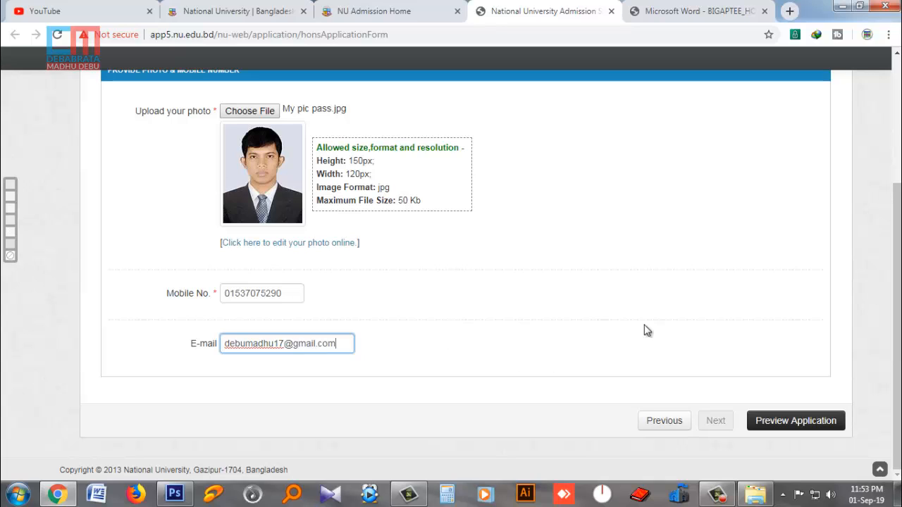
pyautogui.scroll(1, 596, 294)
pyautogui.scroll(3, 599, 297)
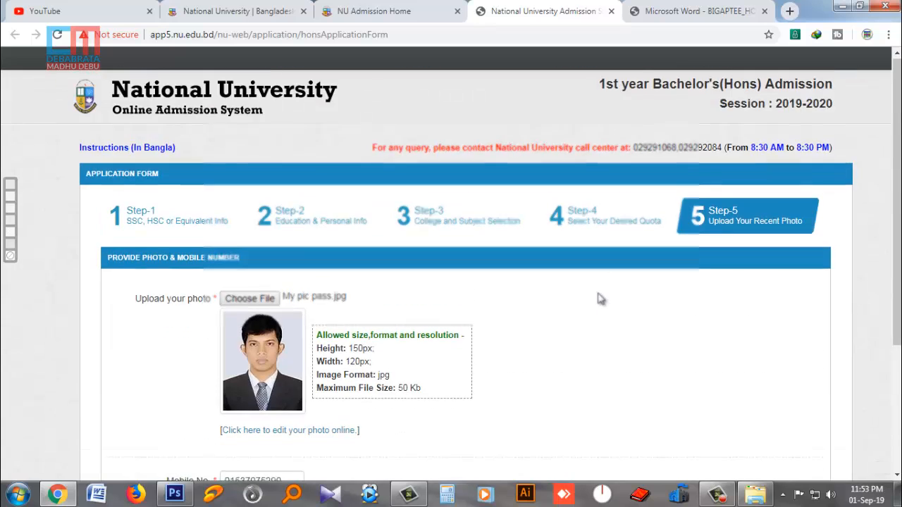
pyautogui.scroll(-3, 599, 297)
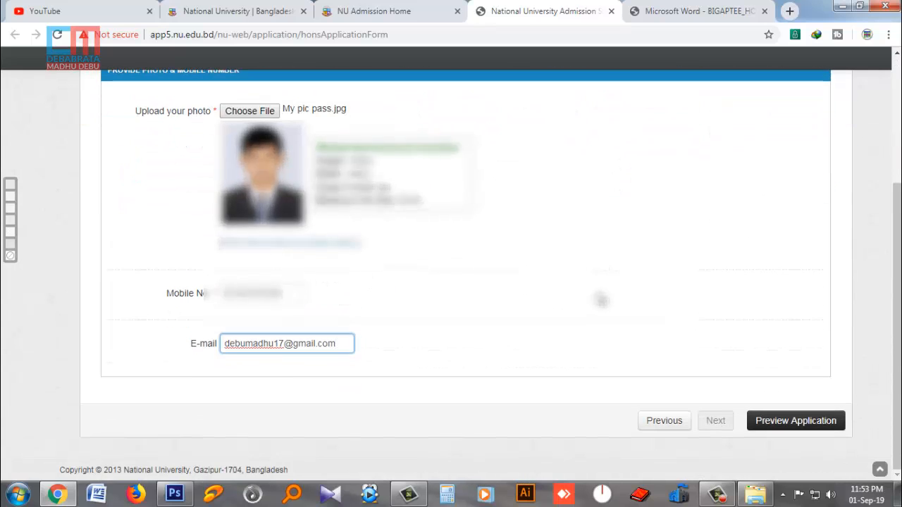
pyautogui.click(779, 427)
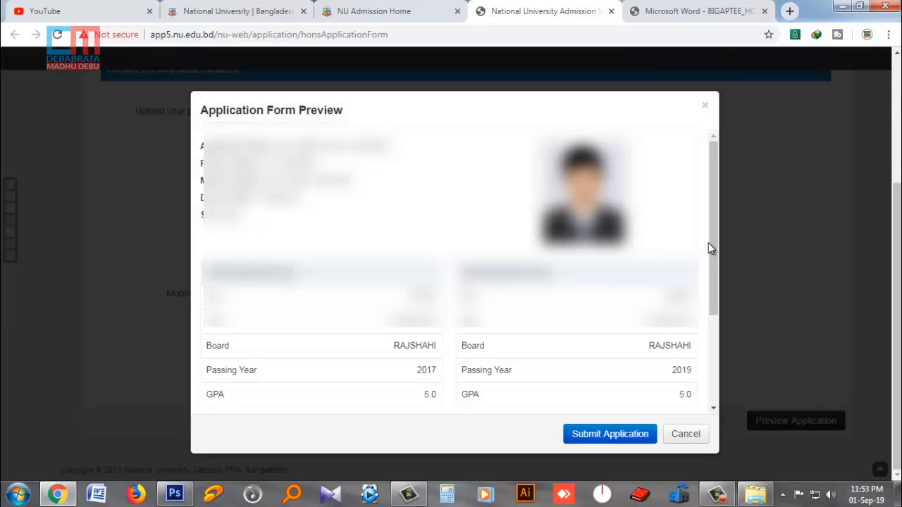
pyautogui.moveTo(713, 209); pyautogui.dragTo(719, 308)
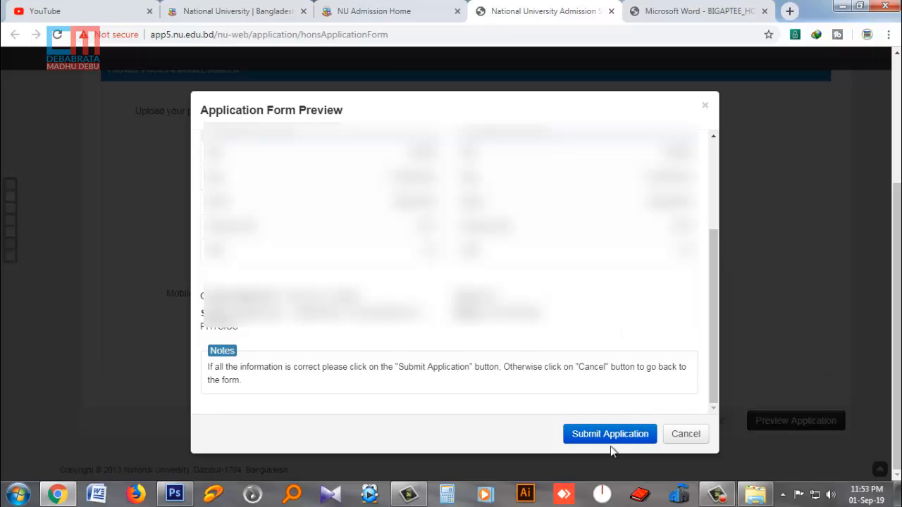
pyautogui.click(696, 438)
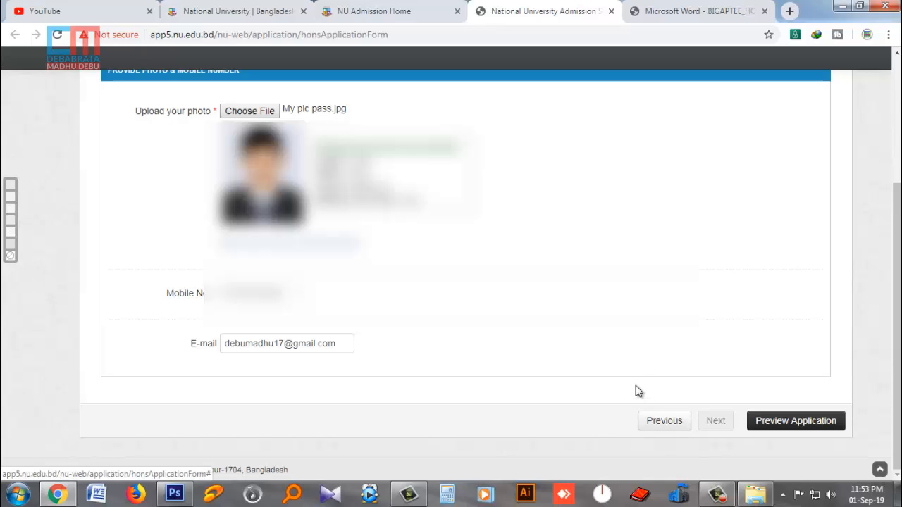
pyautogui.scroll(3, 635, 391)
pyautogui.scroll(-2, 636, 391)
pyautogui.scroll(-1, 636, 387)
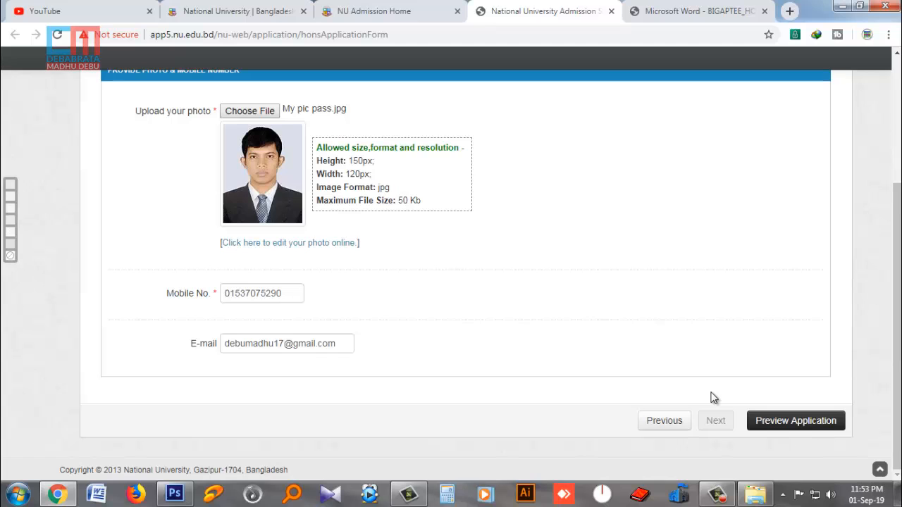
pyautogui.scroll(3, 712, 398)
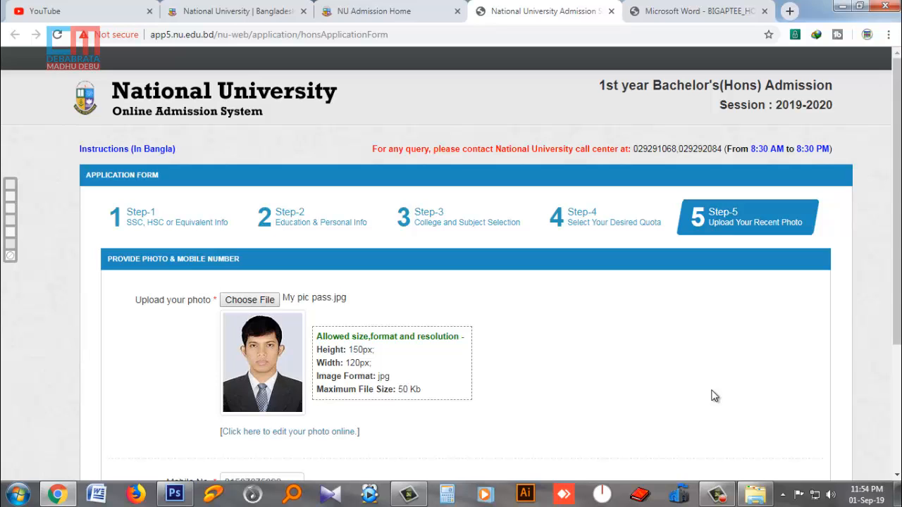
pyautogui.scroll(-3, 725, 362)
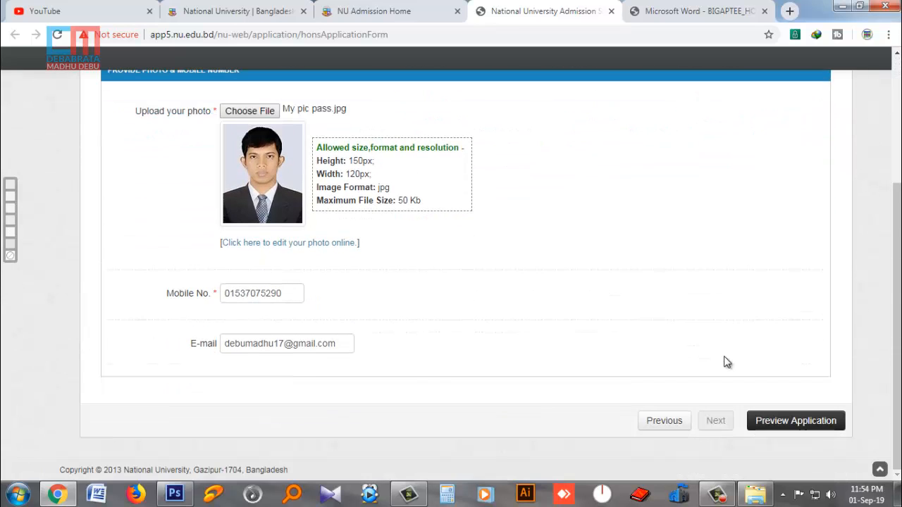
pyautogui.scroll(2, 727, 362)
pyautogui.scroll(1, 727, 363)
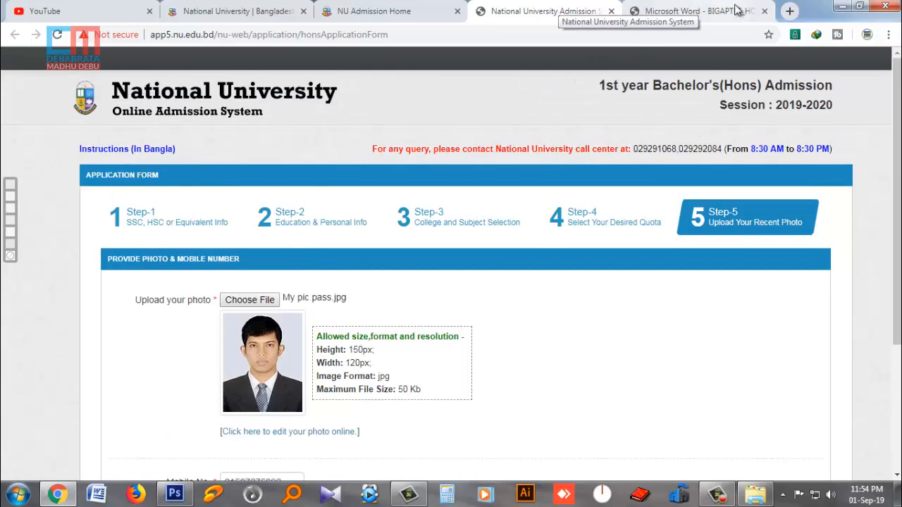
# - Close the old document and admission form tabs, then open the honours admission circular
pyautogui.click(765, 12)
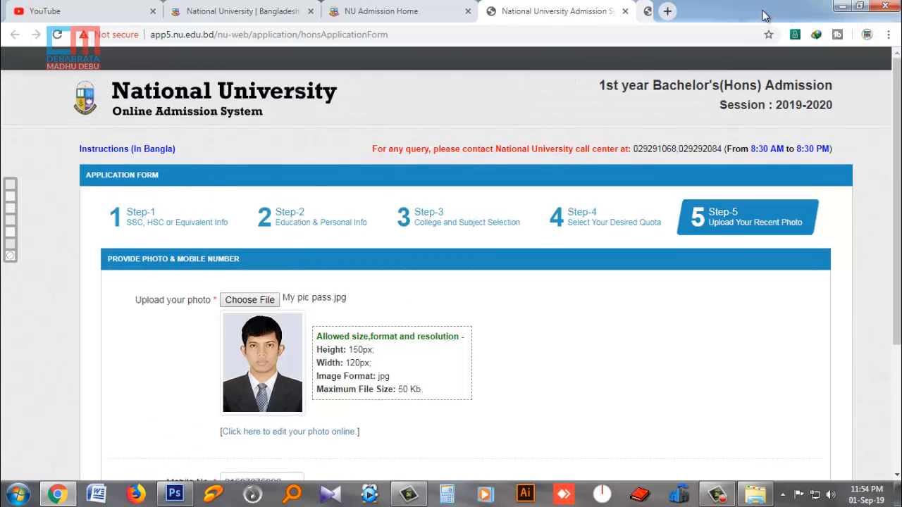
pyautogui.click(627, 12)
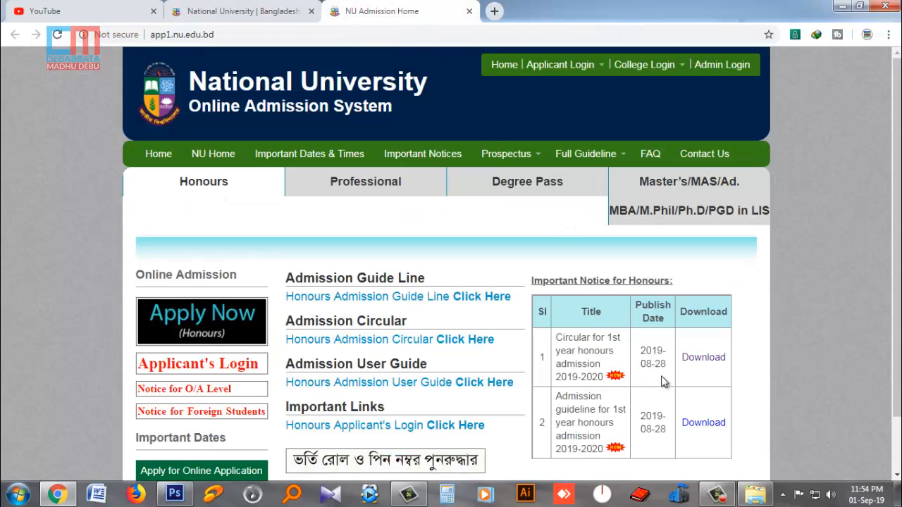
pyautogui.click(692, 359)
# - Read through the circular's payment instructions, then return to NU Admission Home
pyautogui.scroll(-10, 471, 373)
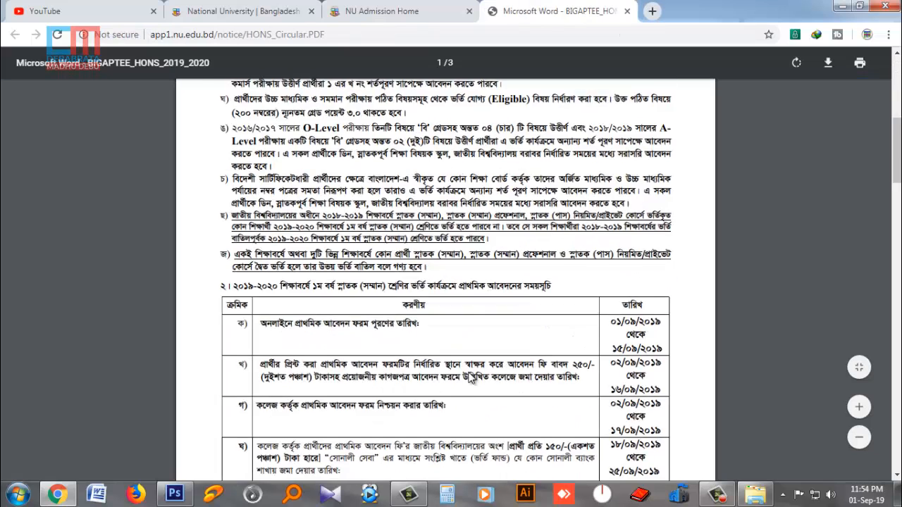
pyautogui.scroll(-15, 471, 378)
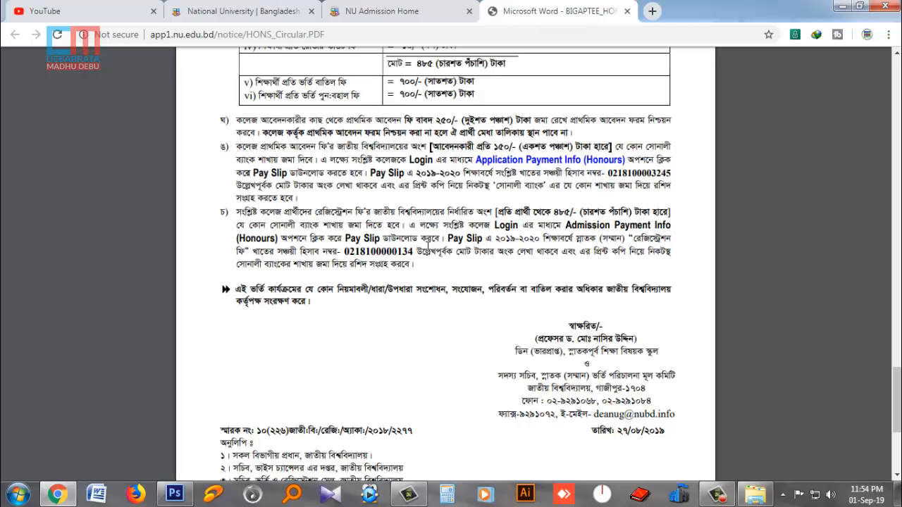
pyautogui.scroll(3, 502, 247)
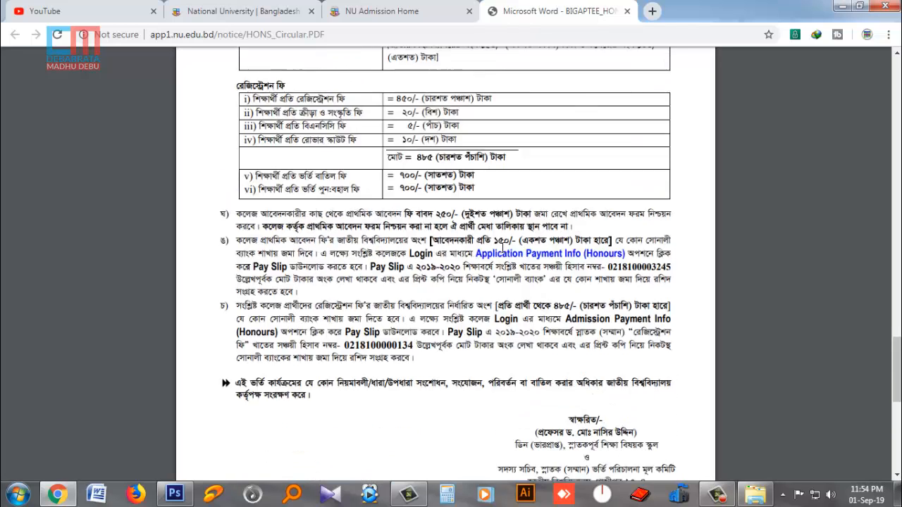
pyautogui.scroll(2, 503, 247)
pyautogui.click(413, 14)
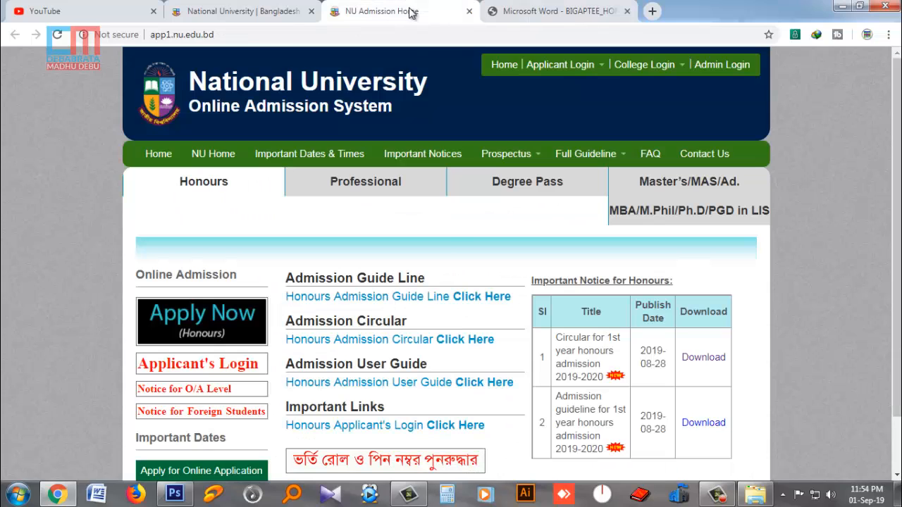
# - Open the Honours applicant login page and select its Roll No. field
pyautogui.click(564, 65)
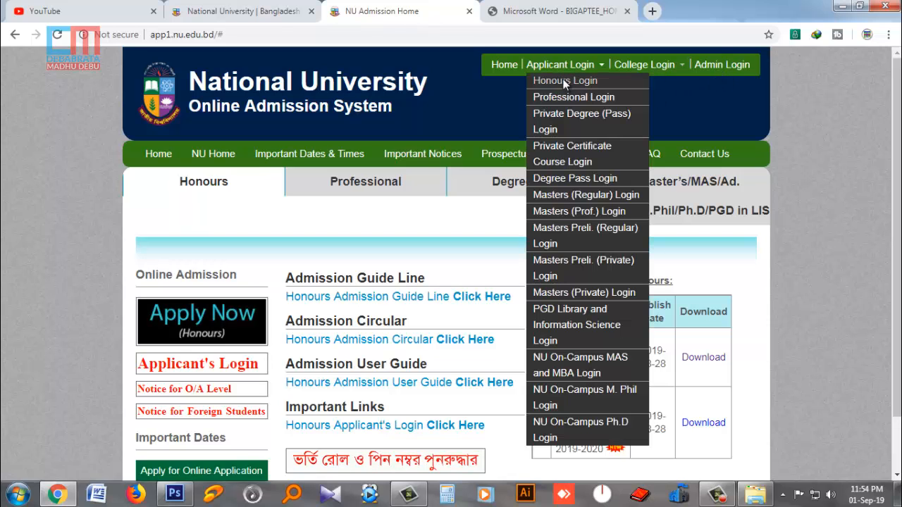
pyautogui.click(563, 81)
pyautogui.click(455, 236)
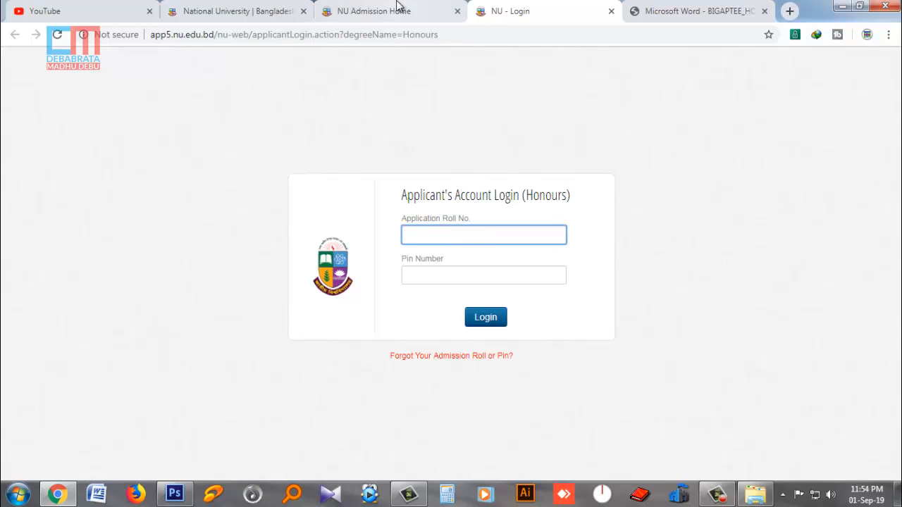
# - Go back to NU Admission Home and open the honours admission circular again
pyautogui.click(308, 10)
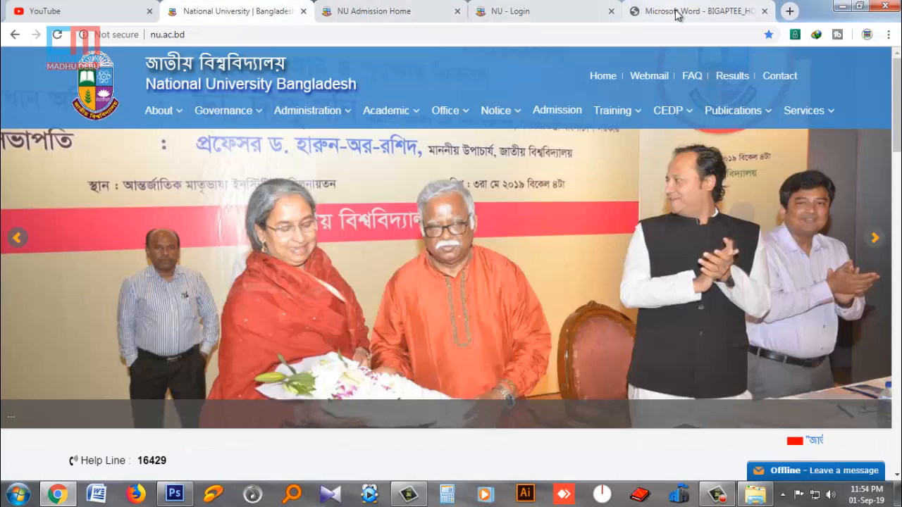
pyautogui.click(532, 11)
pyautogui.click(421, 6)
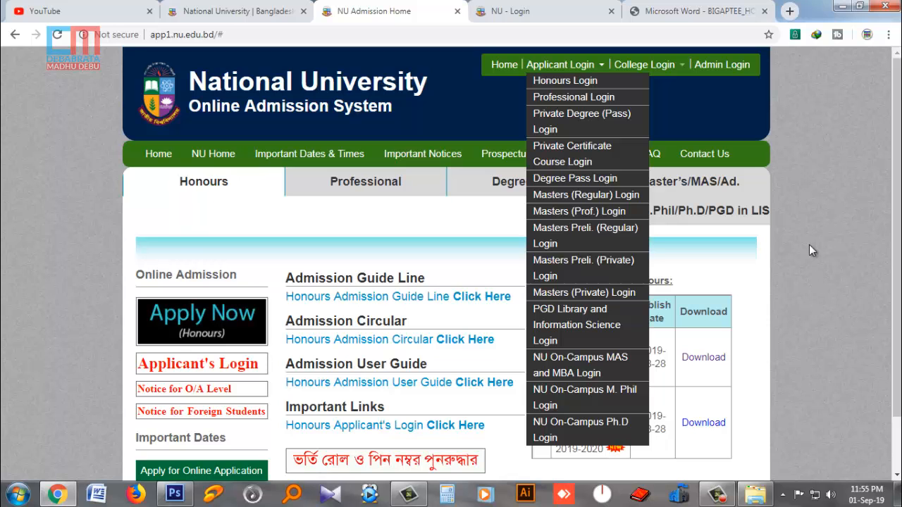
pyautogui.scroll(-2, 809, 250)
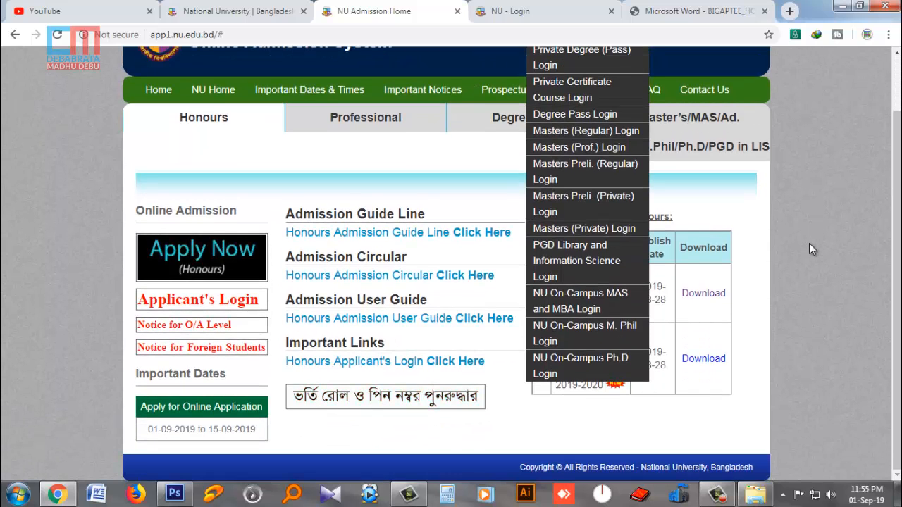
pyautogui.scroll(2, 809, 243)
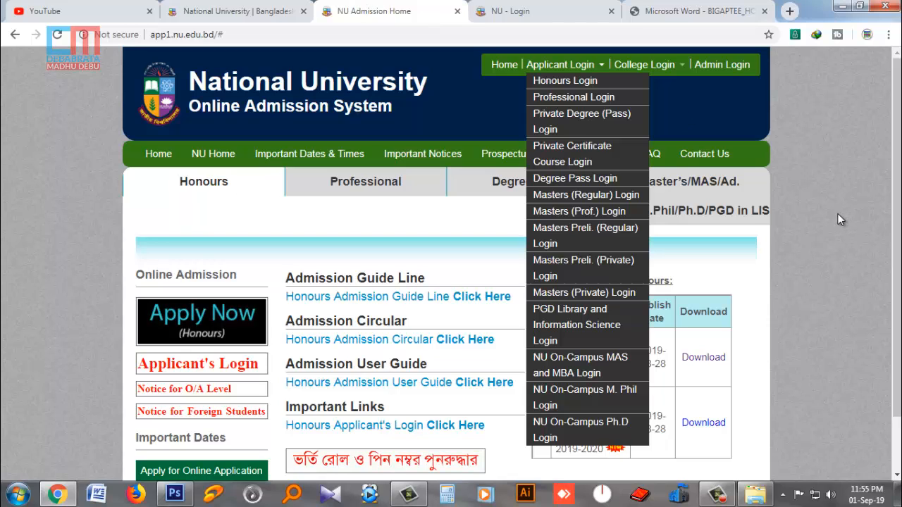
pyautogui.click(698, 360)
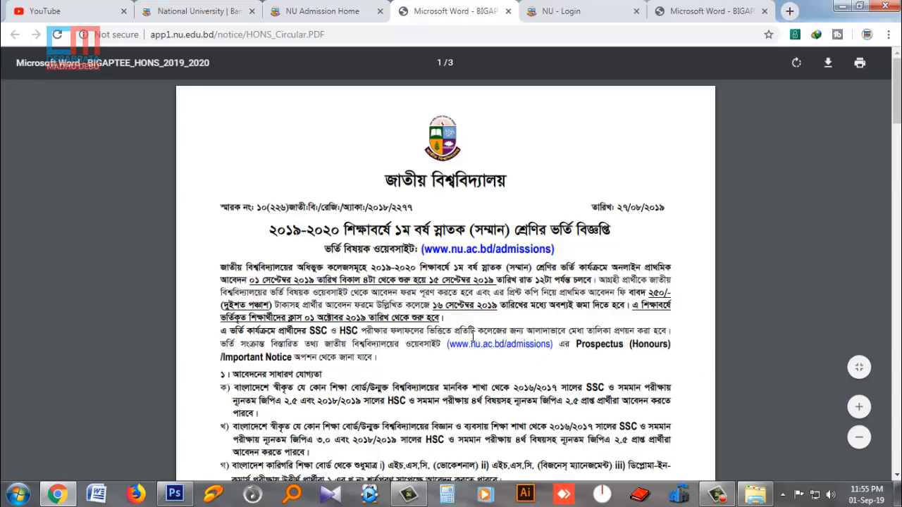
# - Scroll the HONS circular PDF from page 1 down to sections 3–7 on page 3
pyautogui.scroll(-15, 473, 341)
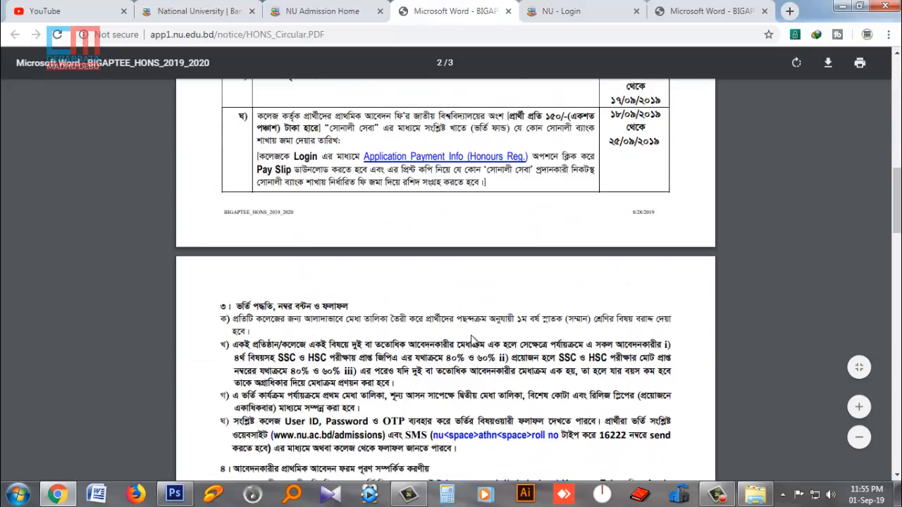
pyautogui.scroll(-4, 473, 341)
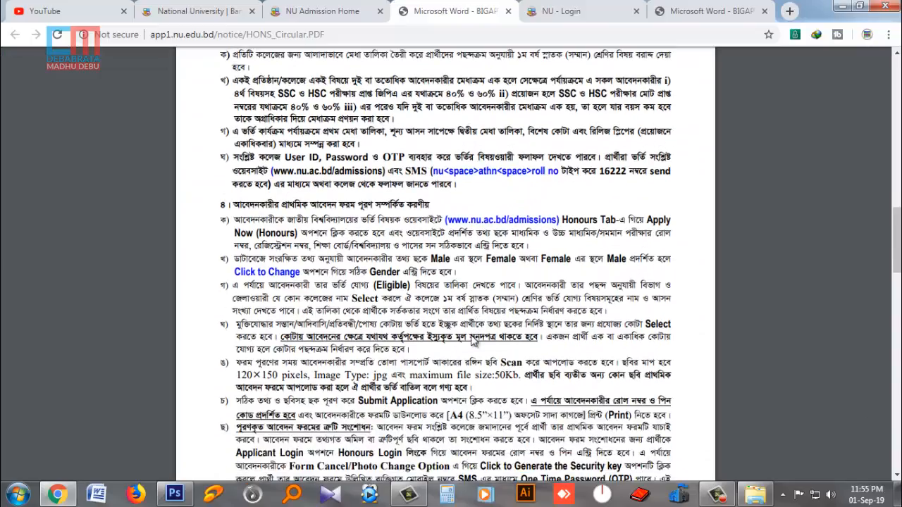
pyautogui.scroll(-3, 473, 340)
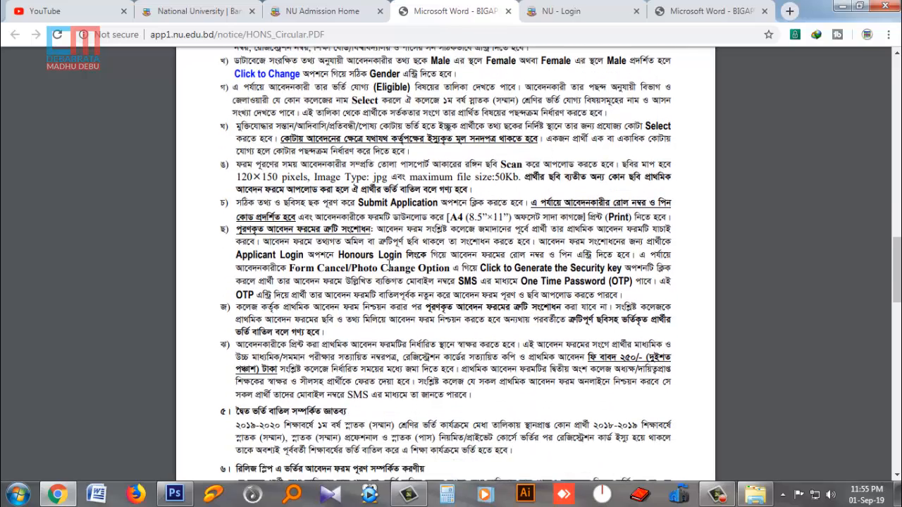
pyautogui.scroll(-1, 559, 282)
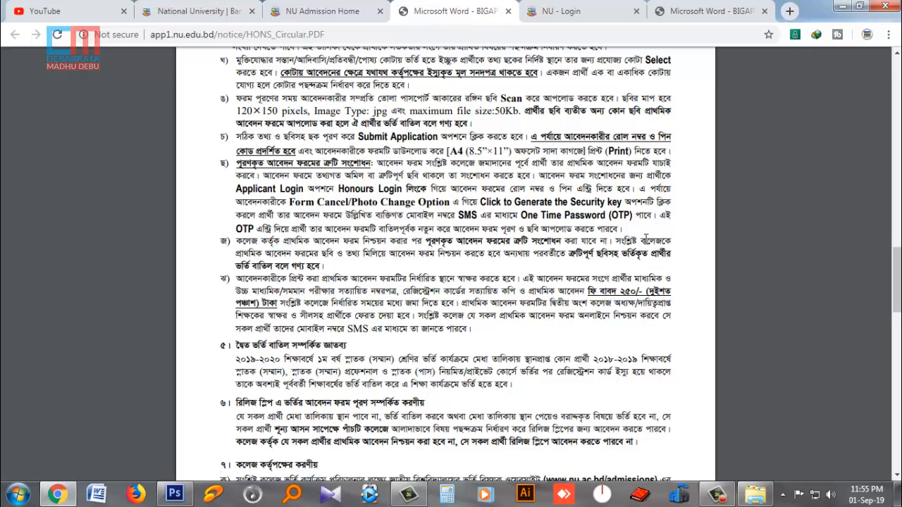
pyautogui.scroll(-2, 556, 287)
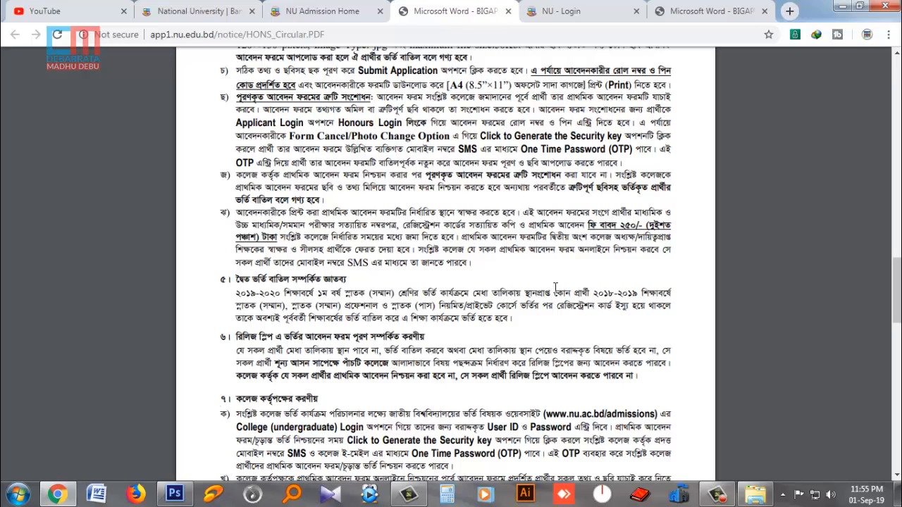